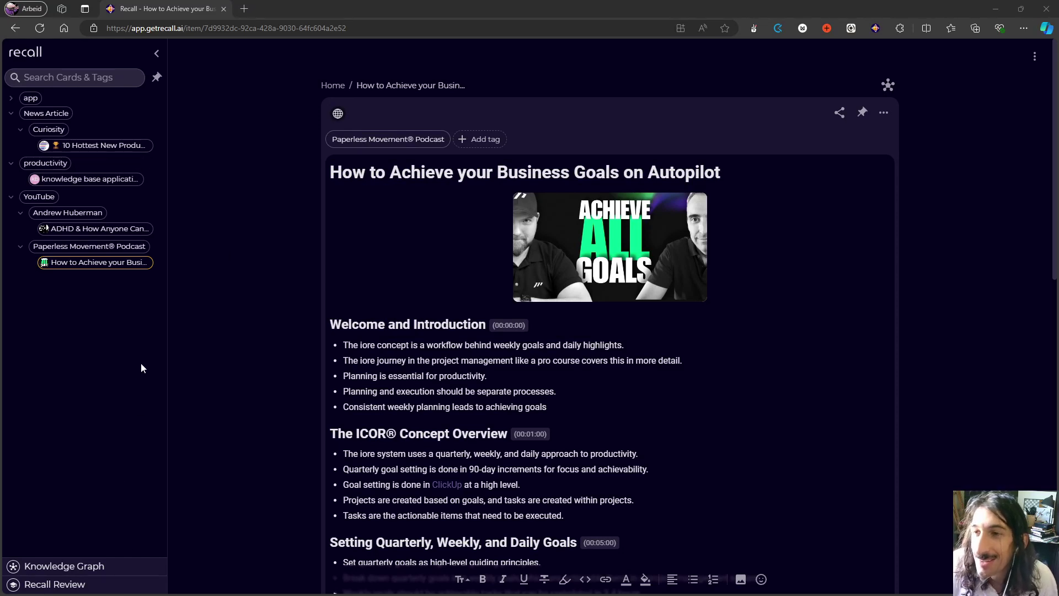
# Go back from the business-goals summary to the Recall cards grid of six saved cards.
pyautogui.click(29, 54)
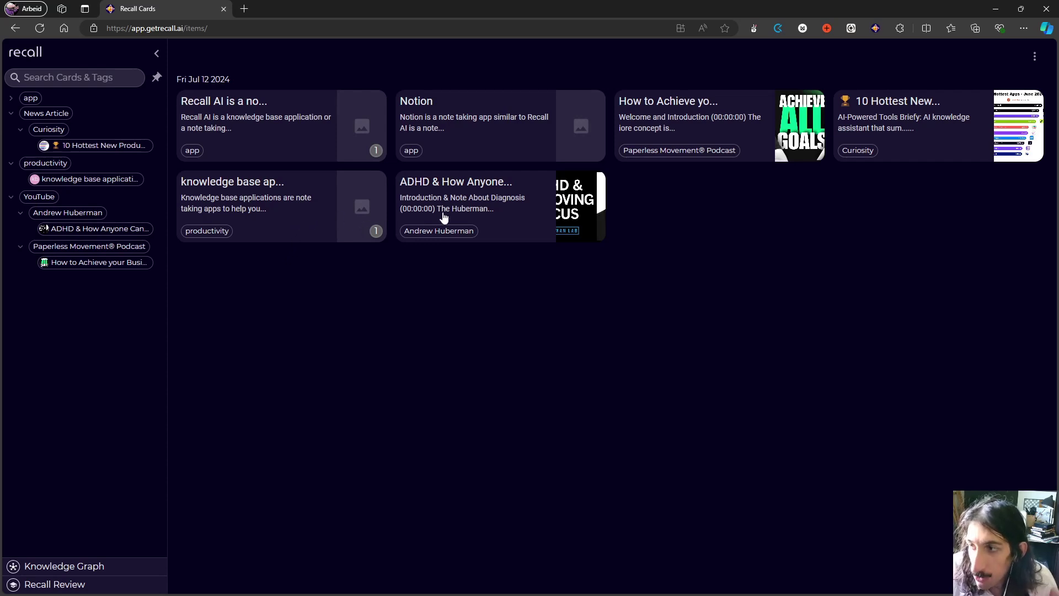
# Open the ADHD & How Anyone… podcast summary and read down through its sections.
pyautogui.moveTo(441, 216)
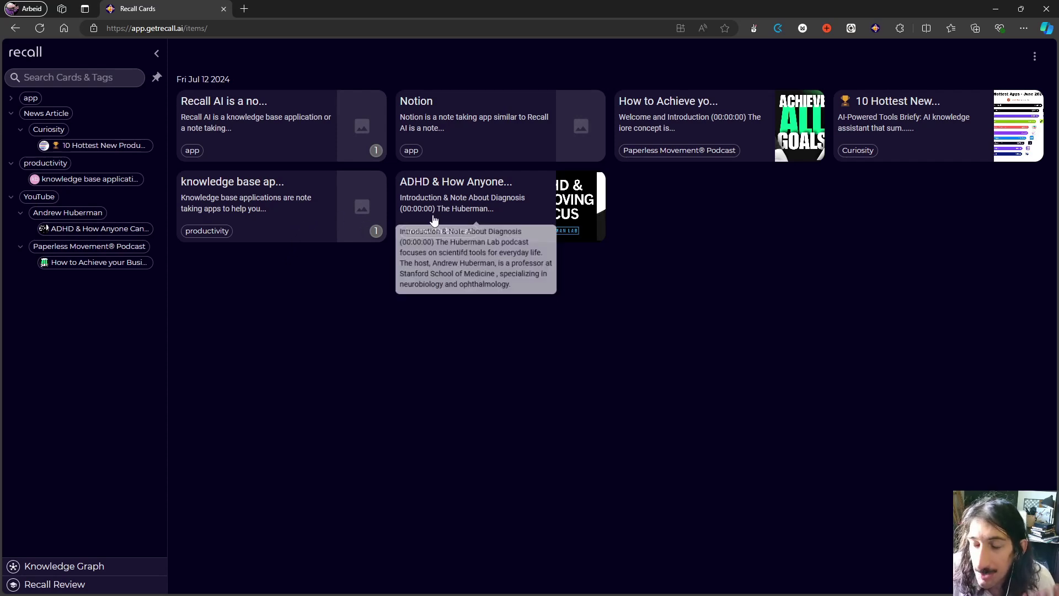
pyautogui.click(465, 184)
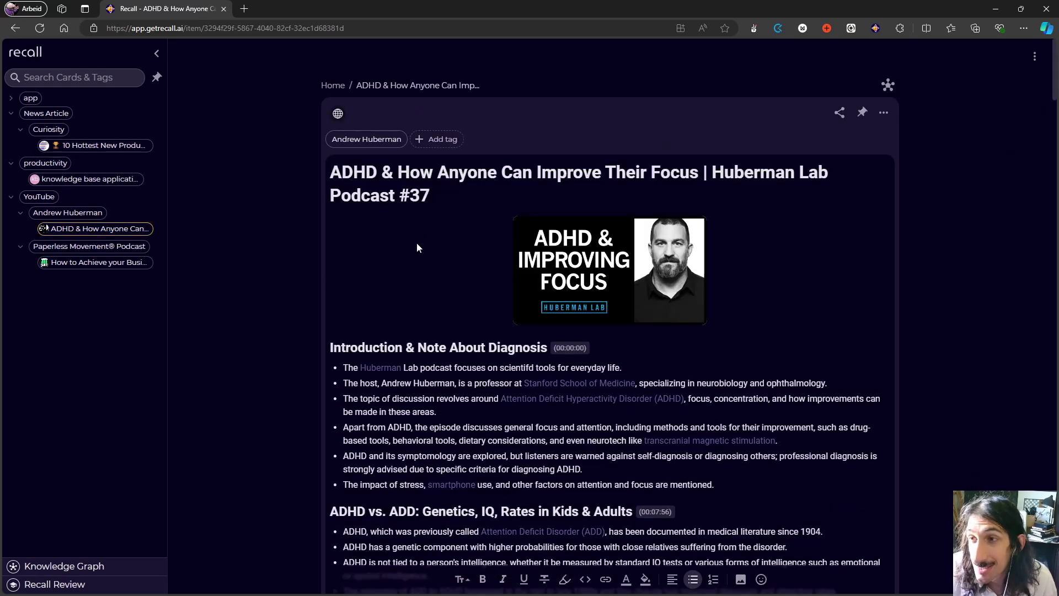
pyautogui.scroll(-2, 417, 252)
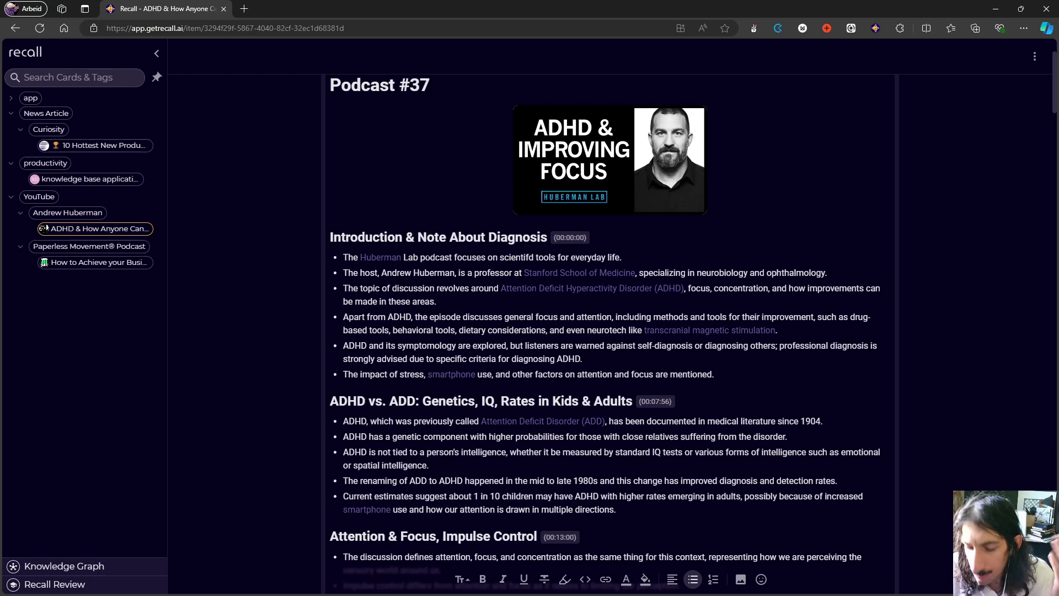
pyautogui.scroll(-2, 607, 331)
pyautogui.scroll(-3, 606, 331)
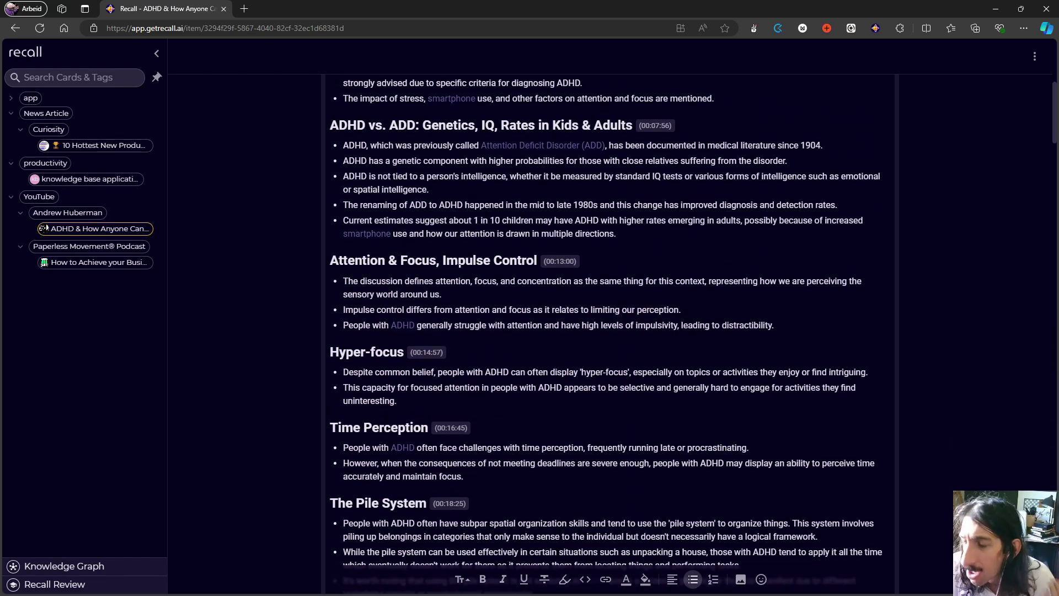
pyautogui.scroll(-1, 607, 331)
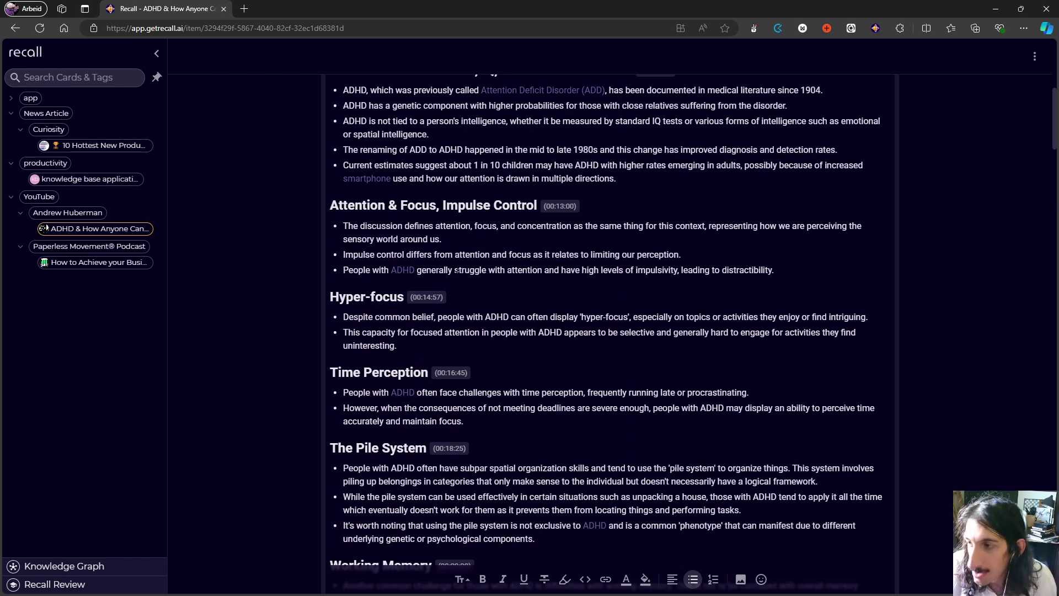
pyautogui.scroll(-3, 607, 331)
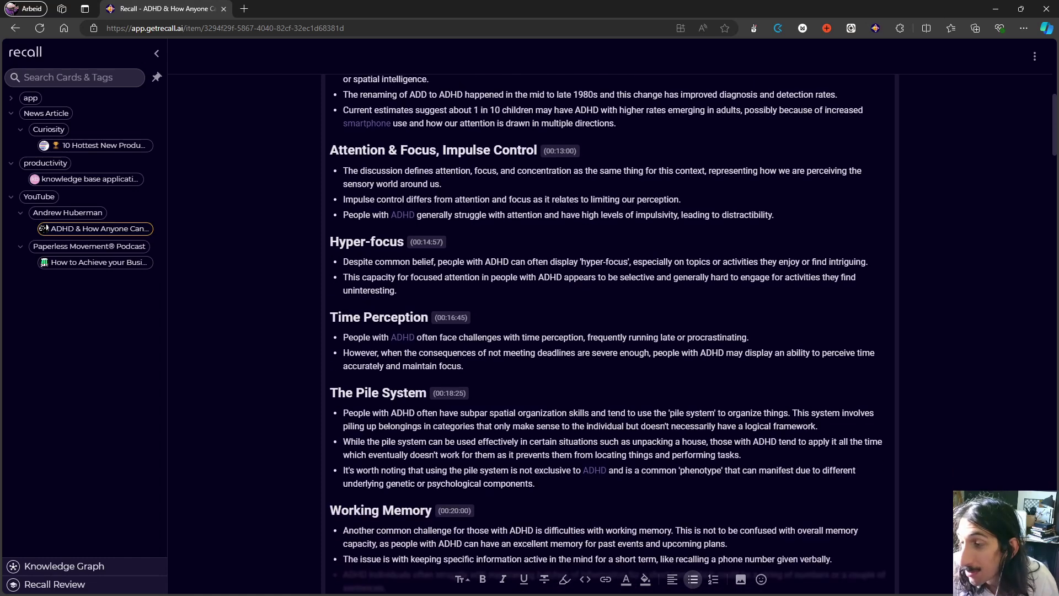
pyautogui.scroll(-6, 451, 266)
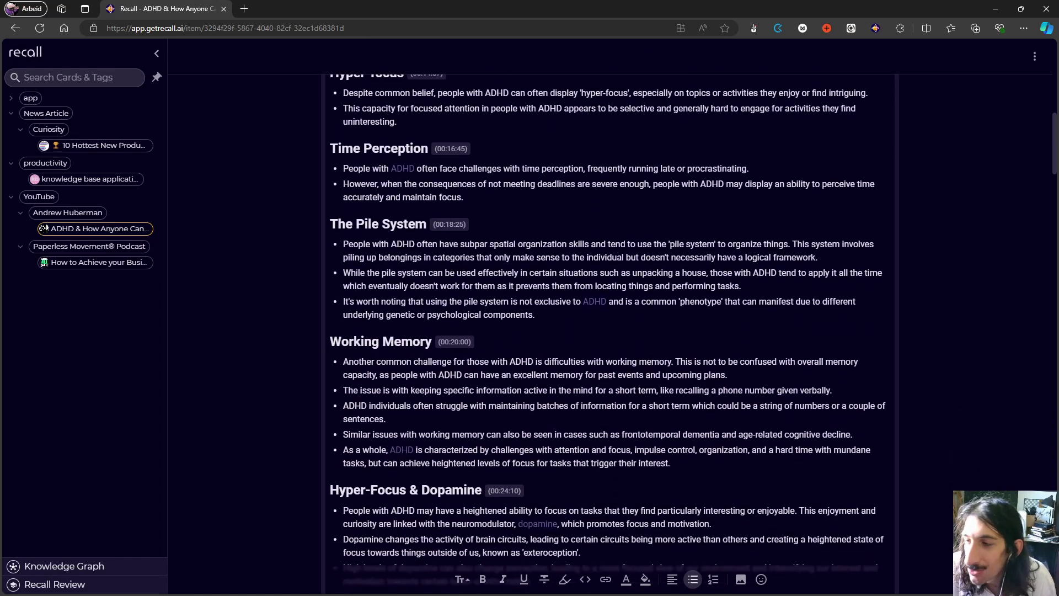
pyautogui.scroll(-7, 451, 267)
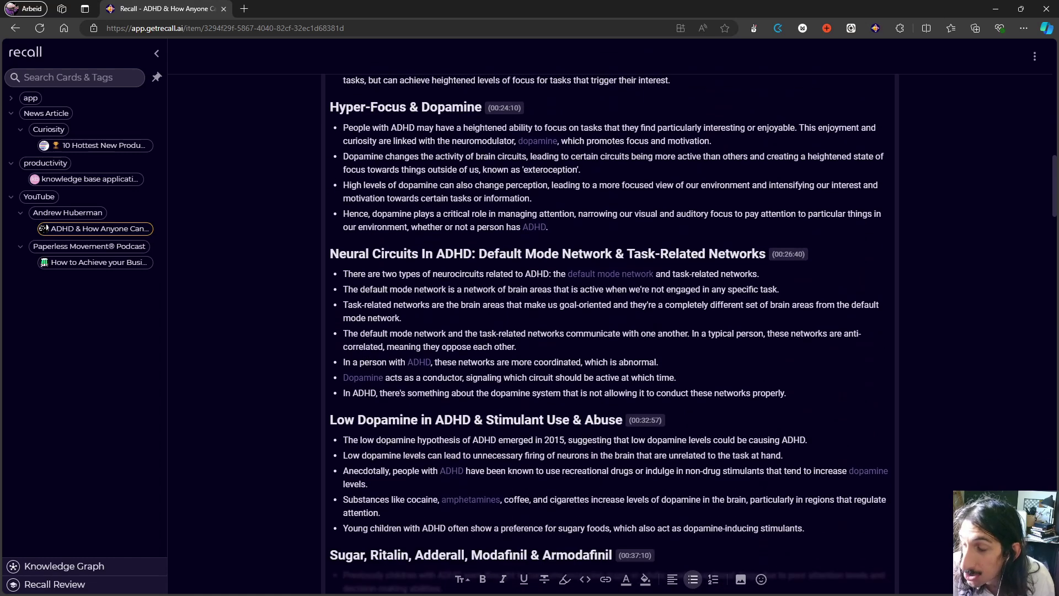
pyautogui.scroll(-4, 607, 331)
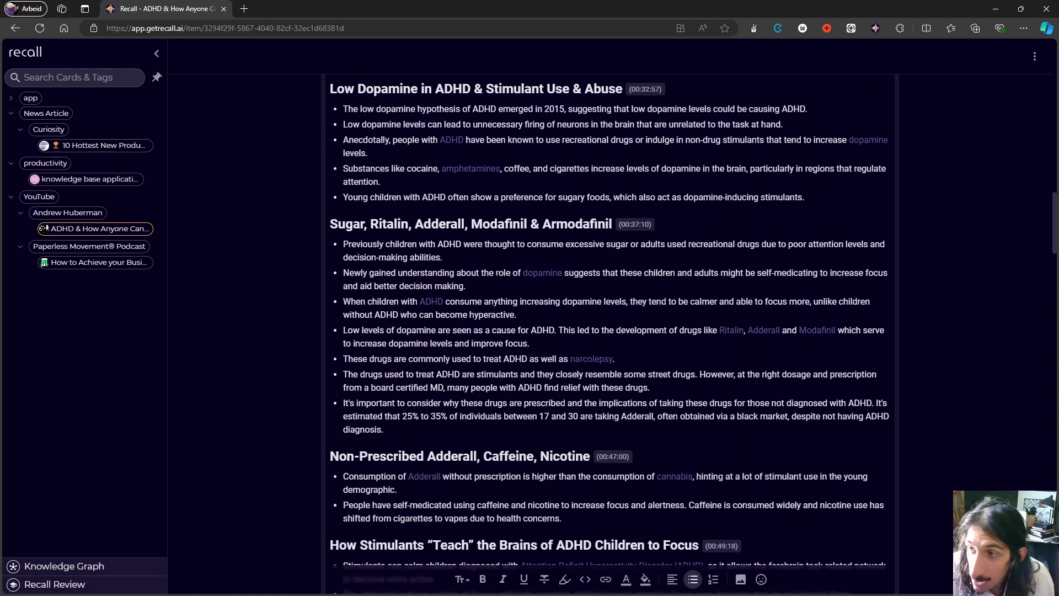
pyautogui.scroll(-5, 607, 331)
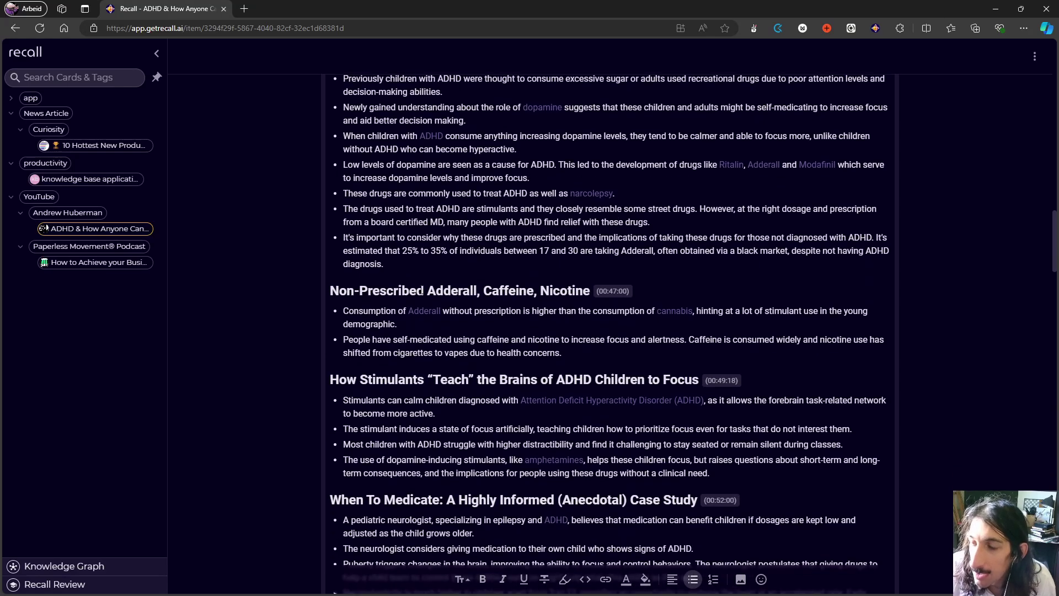
pyautogui.scroll(-1, 358, 300)
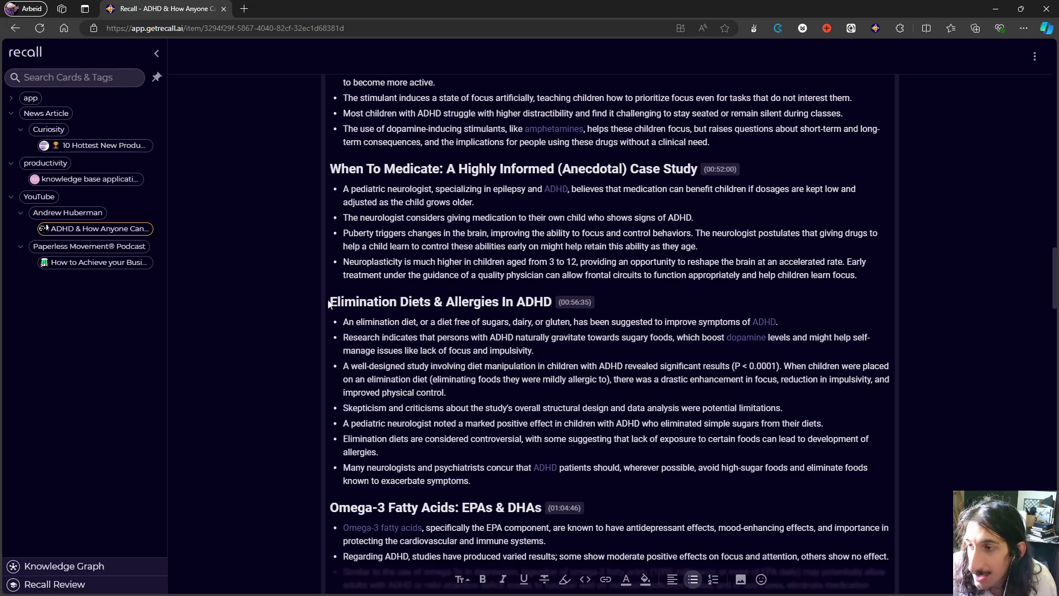
# Finish reading the ADHD summary and bring up the Knowledge Graph of all notes.
pyautogui.scroll(-3, 401, 301)
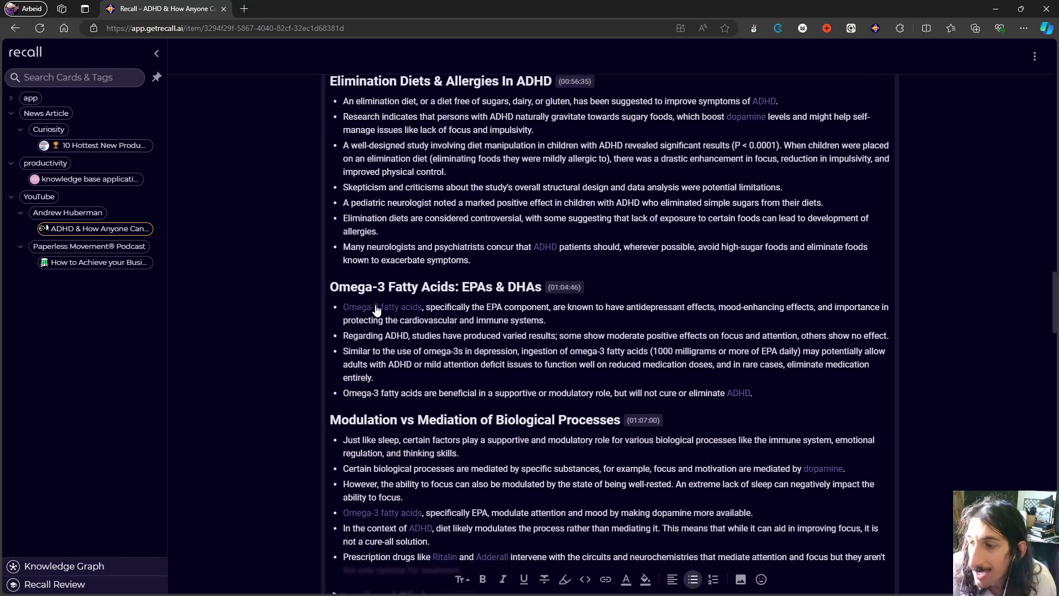
pyautogui.scroll(-3, 386, 331)
pyautogui.scroll(-1, 403, 346)
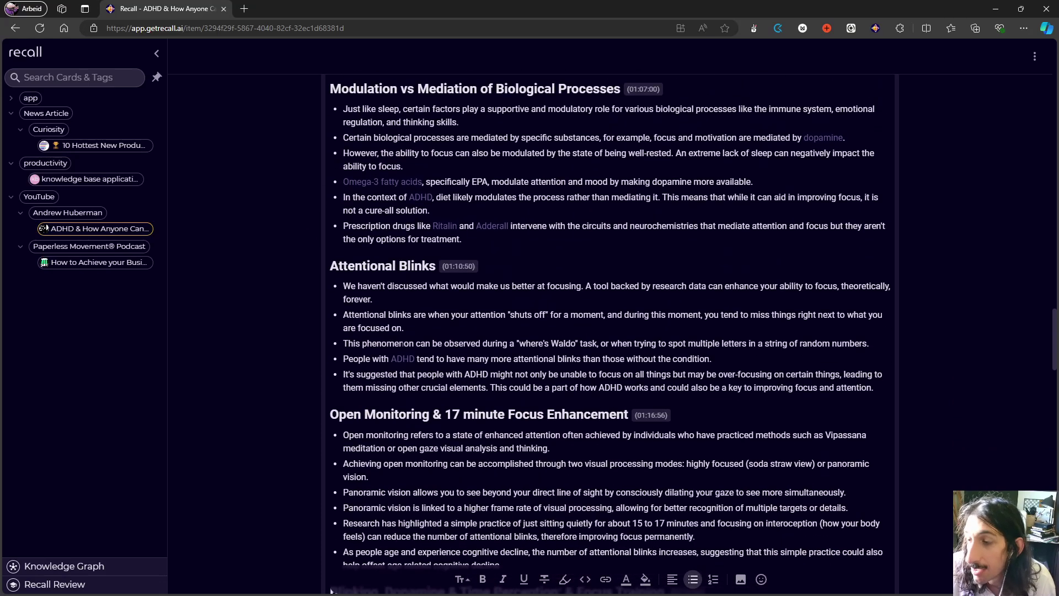
pyautogui.scroll(-1, 374, 328)
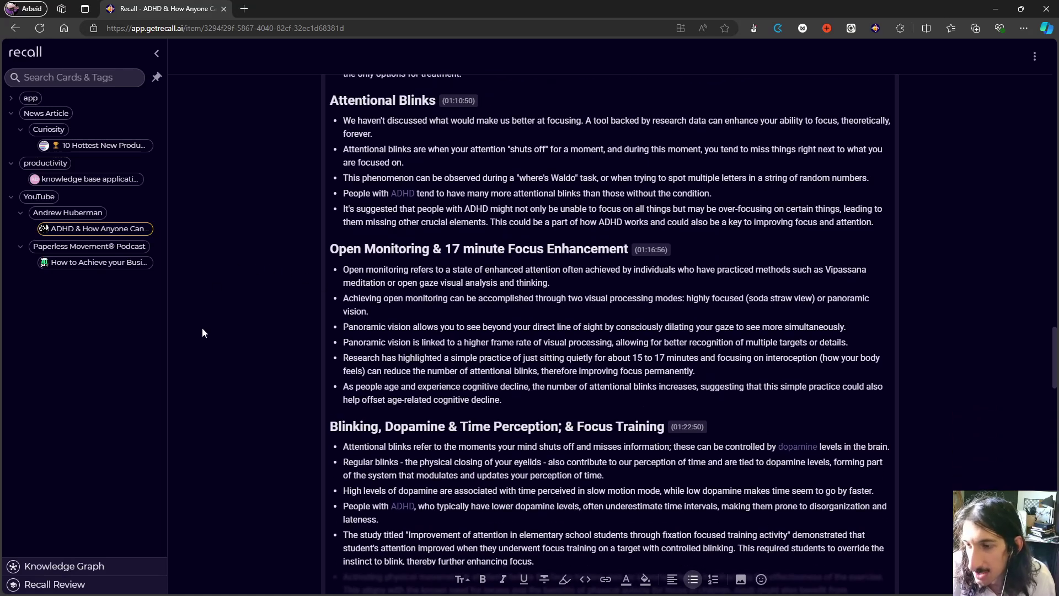
pyautogui.click(102, 568)
pyautogui.scroll(-5, 569, 402)
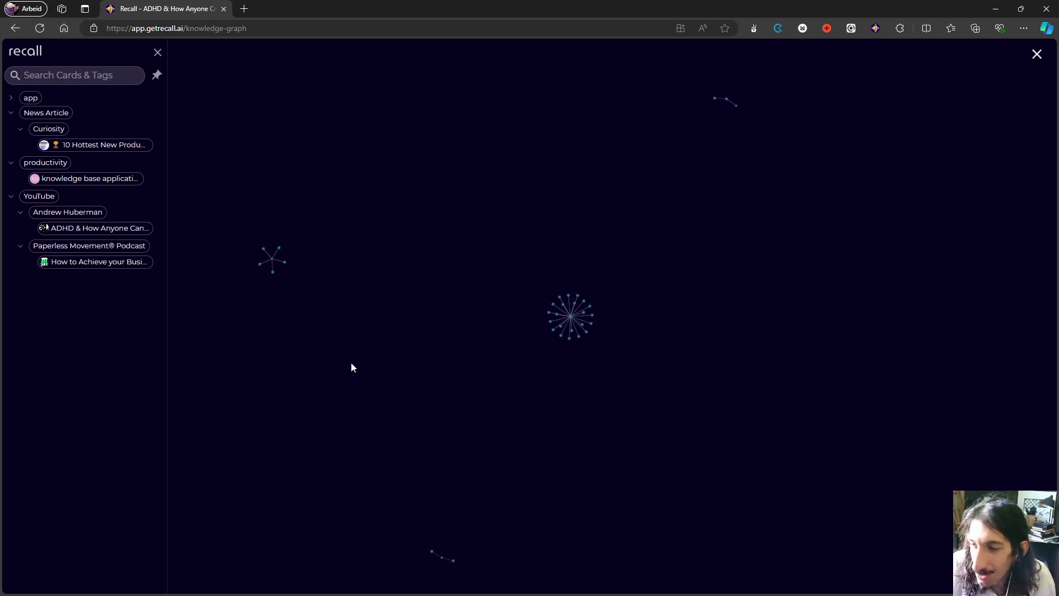
# Zoom and pan the knowledge graph onto the three-node cluster containing the ClickUp node.
pyautogui.scroll(4, 393, 472)
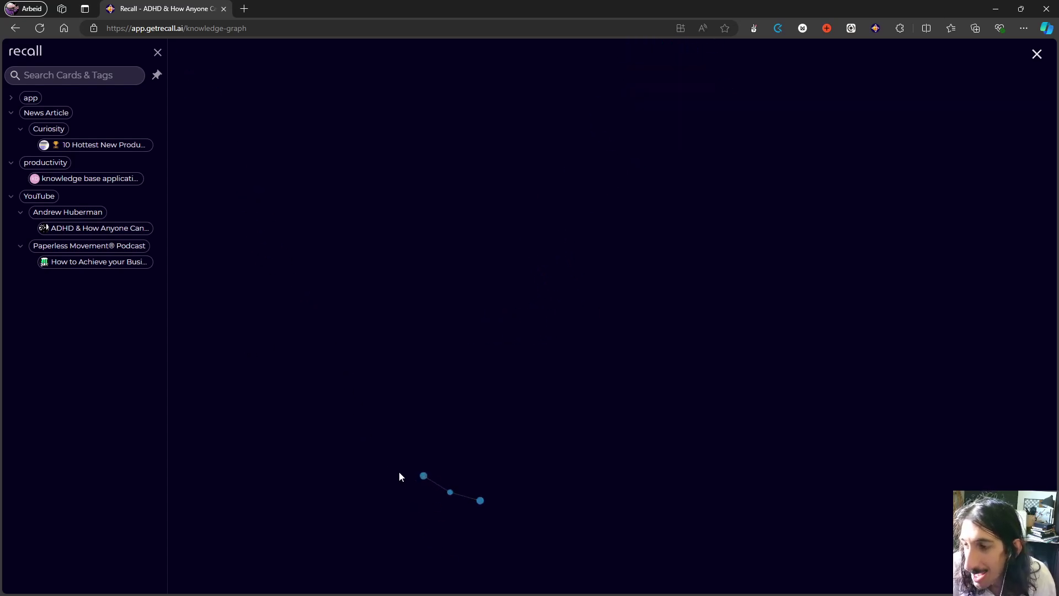
pyautogui.moveTo(400, 475); pyautogui.dragTo(357, 411)
pyautogui.scroll(2, 357, 412)
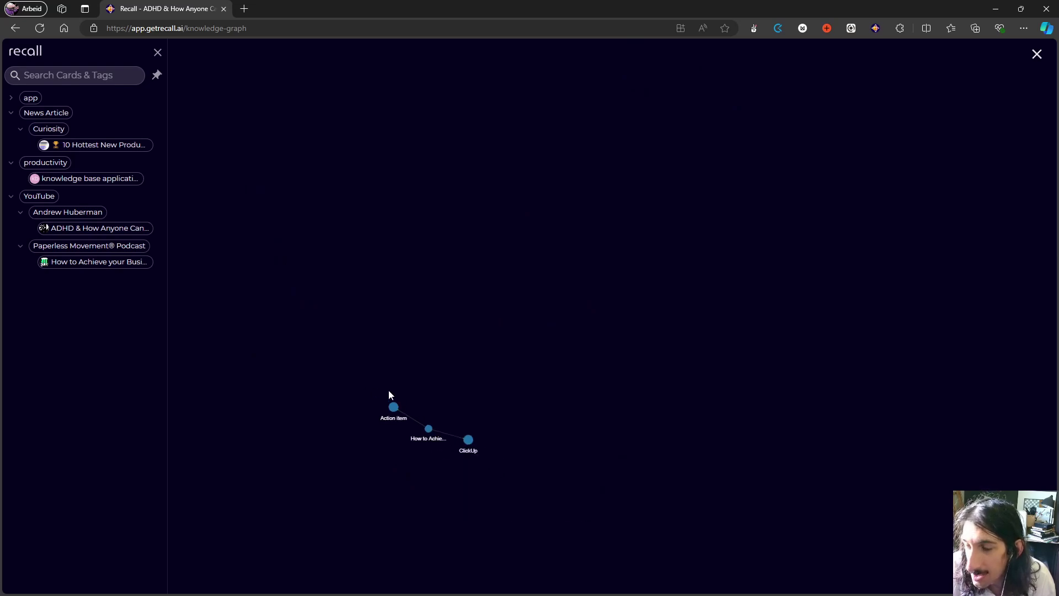
pyautogui.scroll(-3, 359, 381)
pyautogui.moveTo(427, 420)
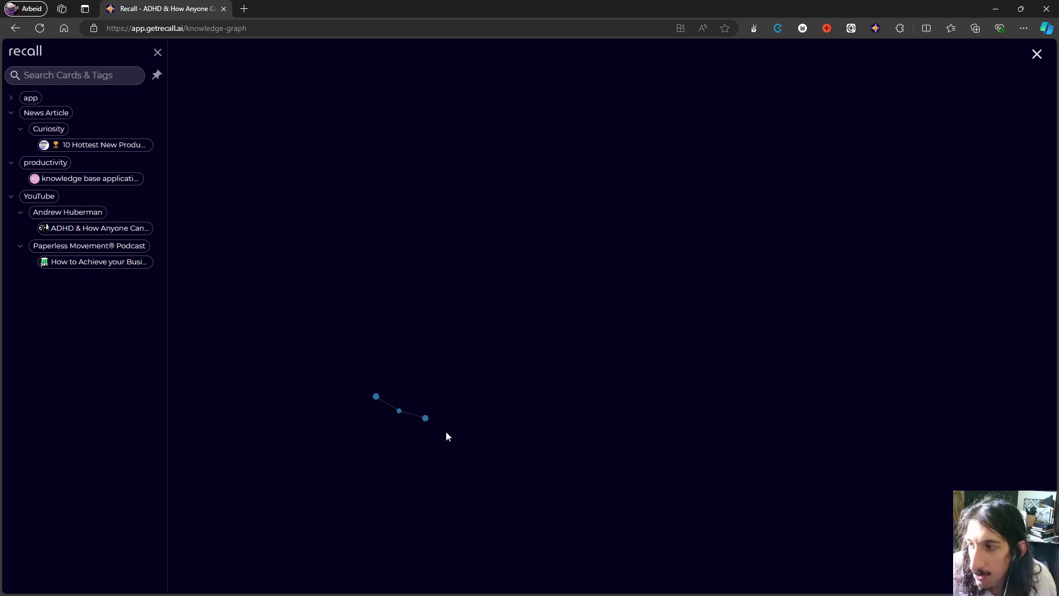
# Open the ClickUp card, replace its Place tag with app, then reopen the business-goals summary.
pyautogui.click(429, 423)
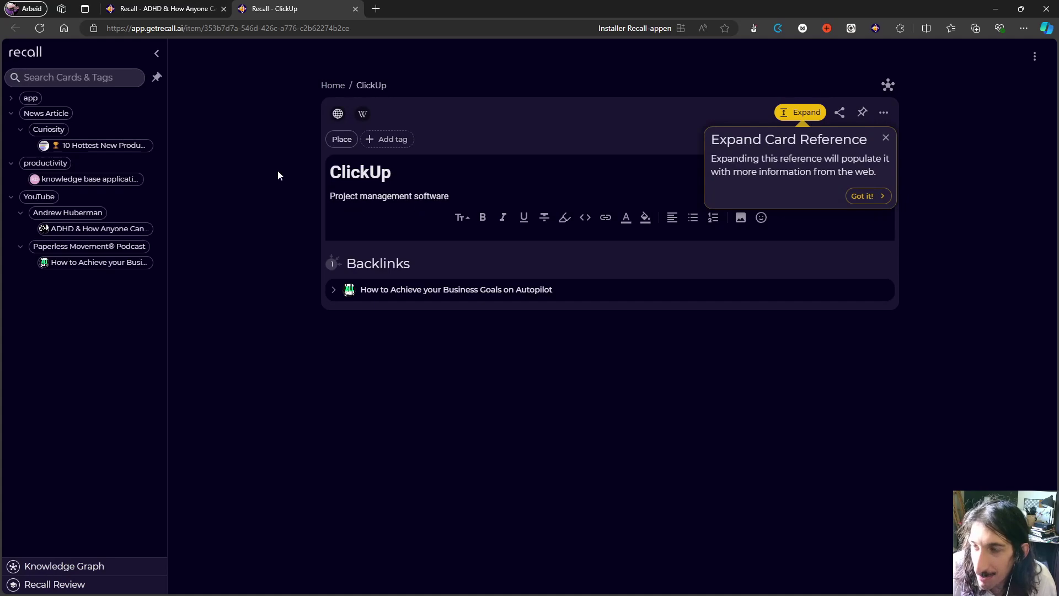
pyautogui.click(385, 140)
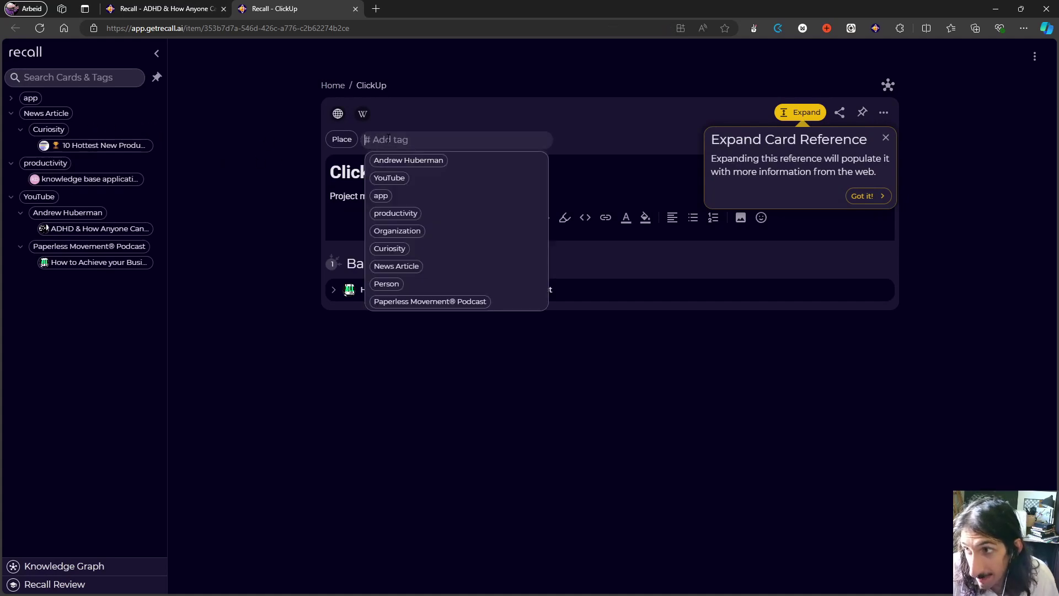
pyautogui.write('app')
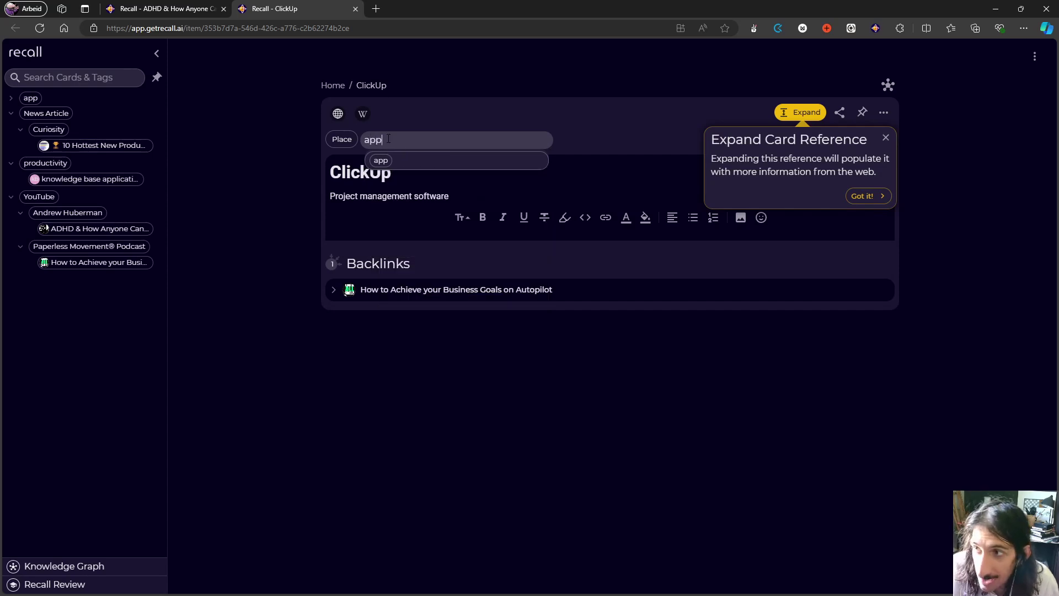
pyautogui.click(401, 168)
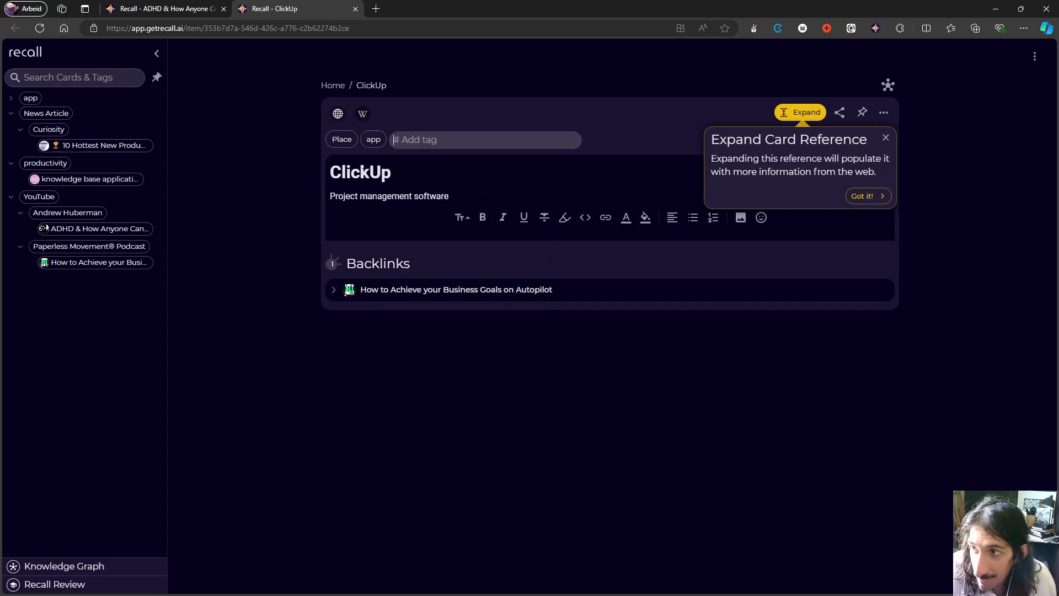
pyautogui.click(359, 142)
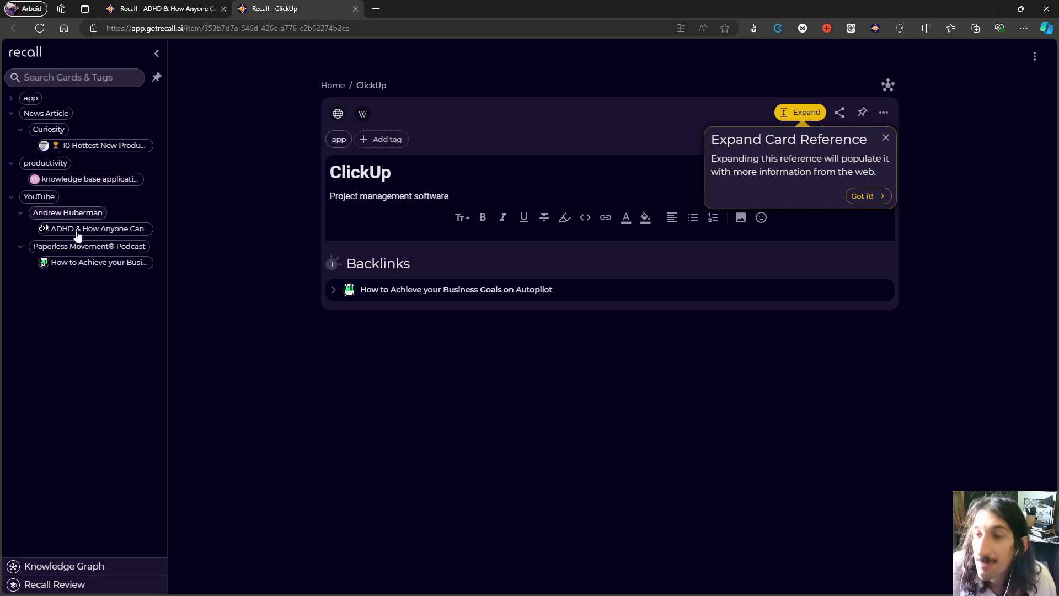
pyautogui.click(91, 263)
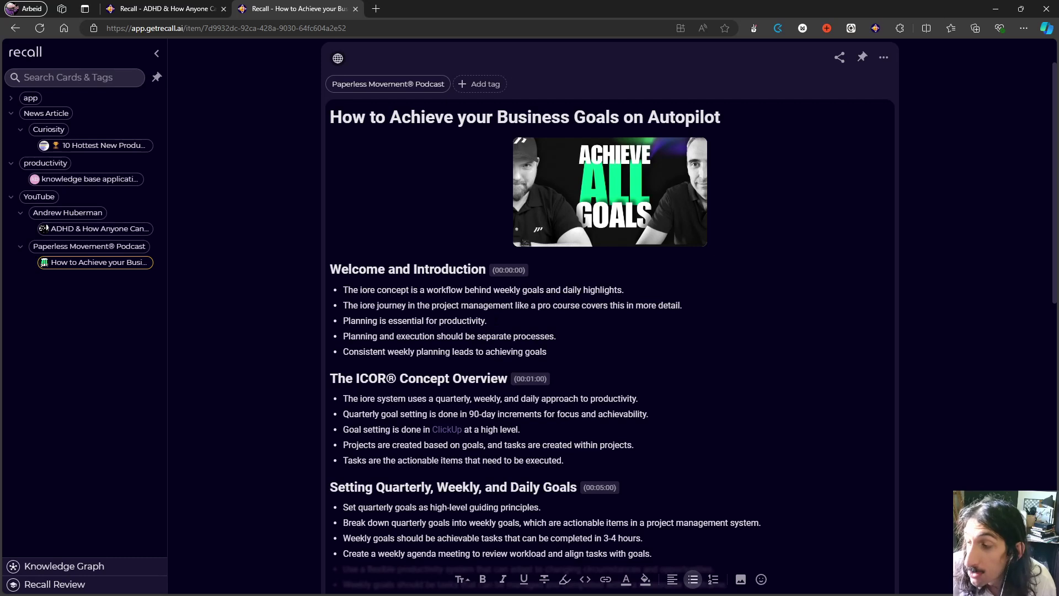
# Scroll through the How to Achieve your Business Goals on Autopilot summary.
pyautogui.scroll(-2, 466, 305)
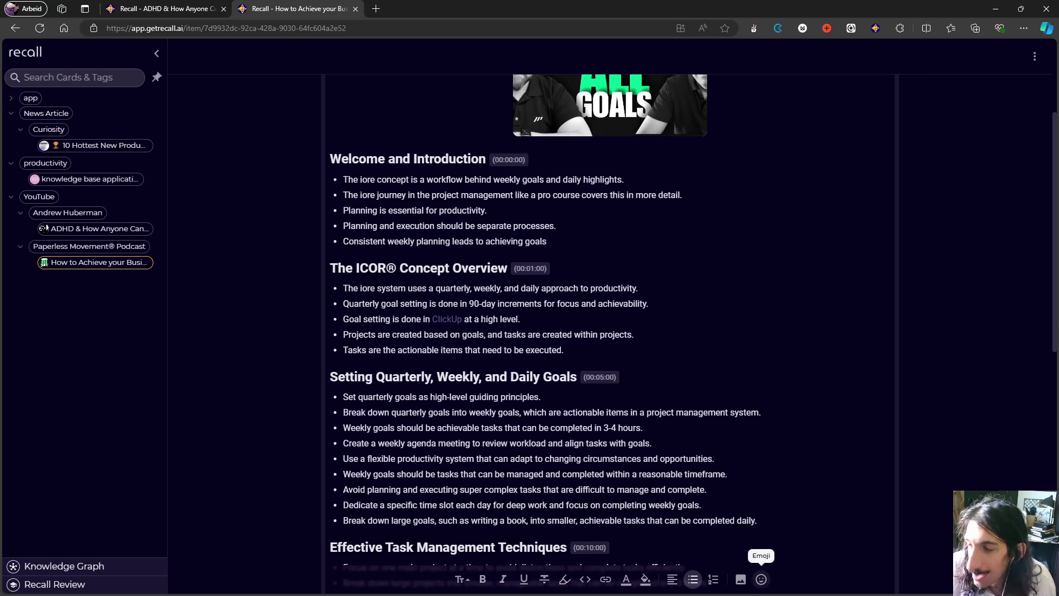
pyautogui.scroll(2, 610, 320)
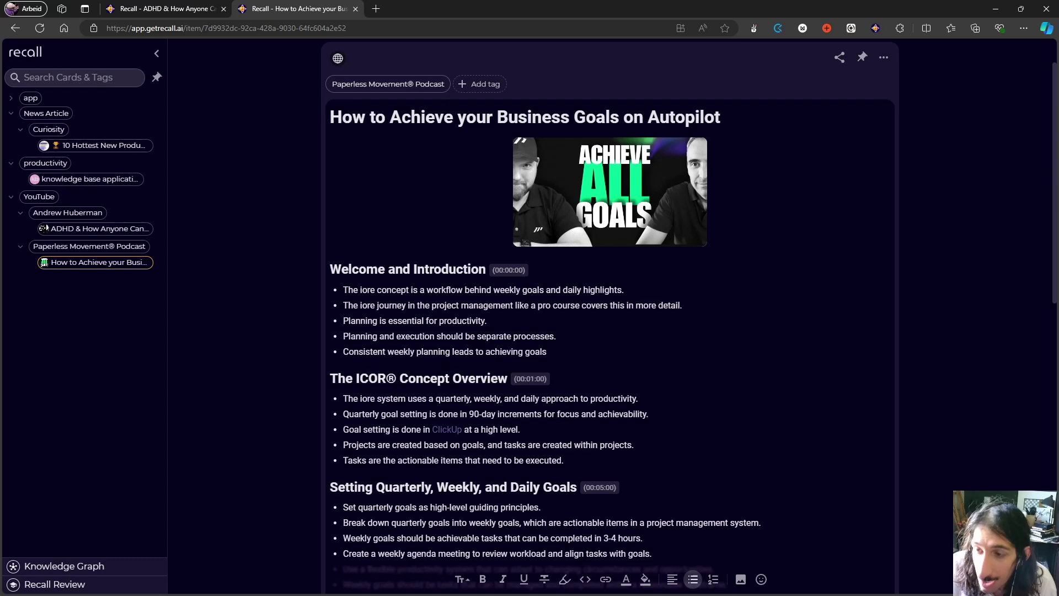
pyautogui.scroll(1, 610, 320)
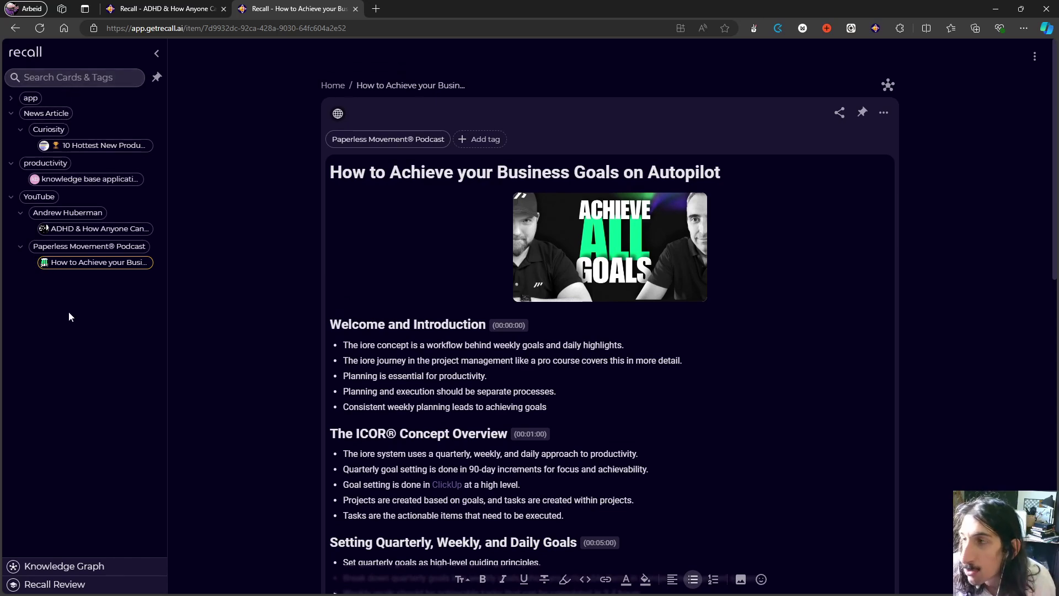
# View the card's linked-topics graph, return to its summary, and open a new browser tab.
pyautogui.click(888, 85)
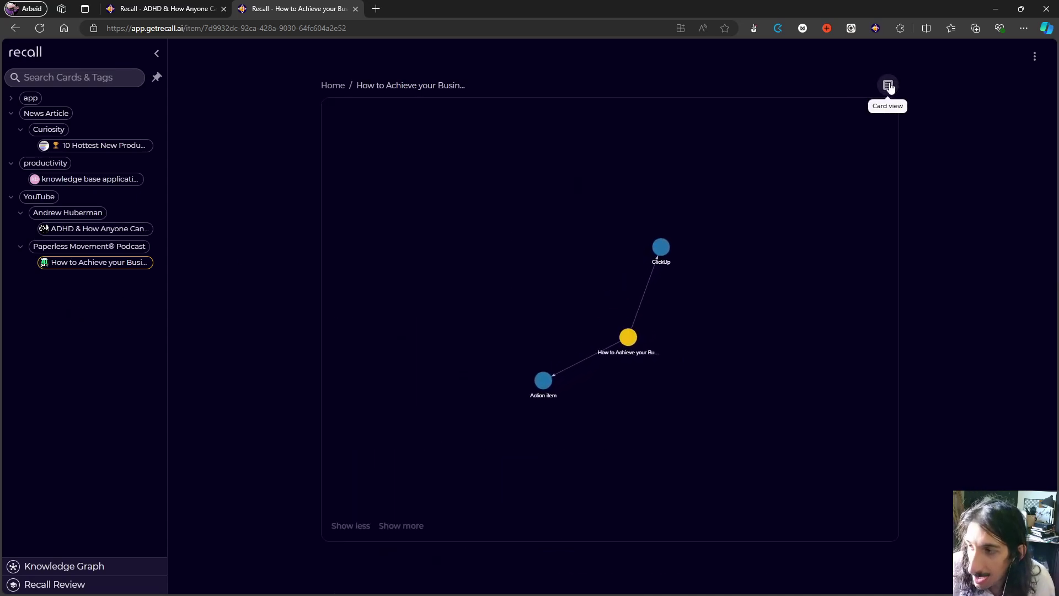
pyautogui.click(889, 85)
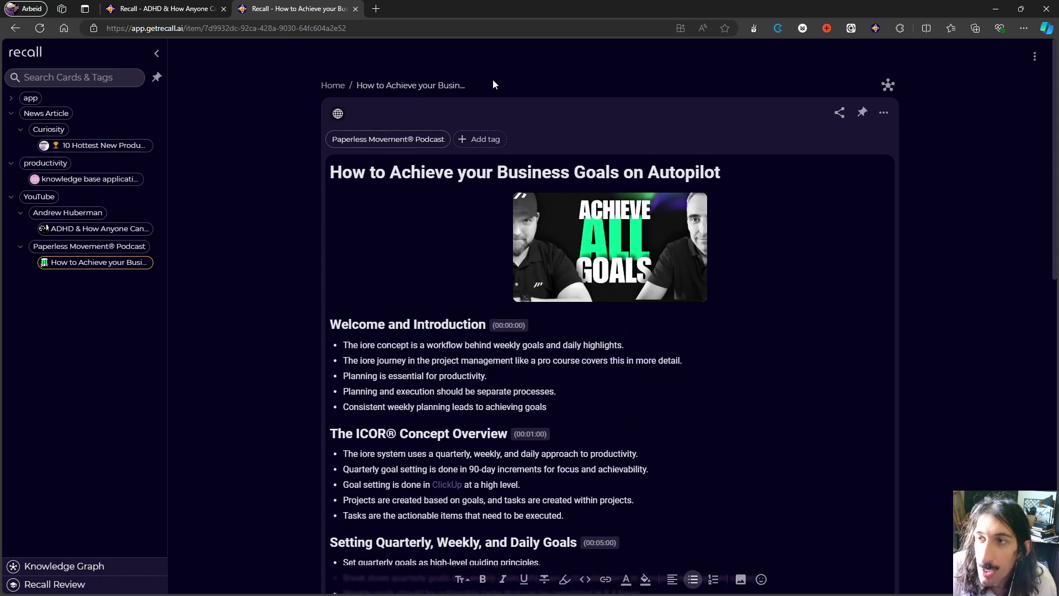
pyautogui.click(376, 9)
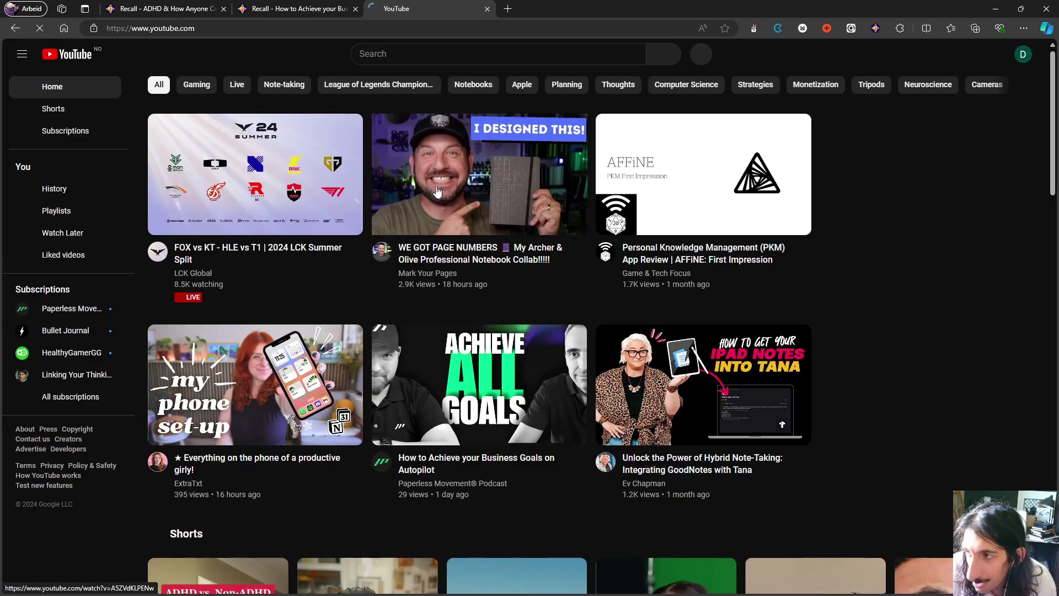
# Scroll YouTube's home feed down to the How to Master your Nervous System video.
pyautogui.scroll(-1, 387, 199)
pyautogui.scroll(-1, 454, 234)
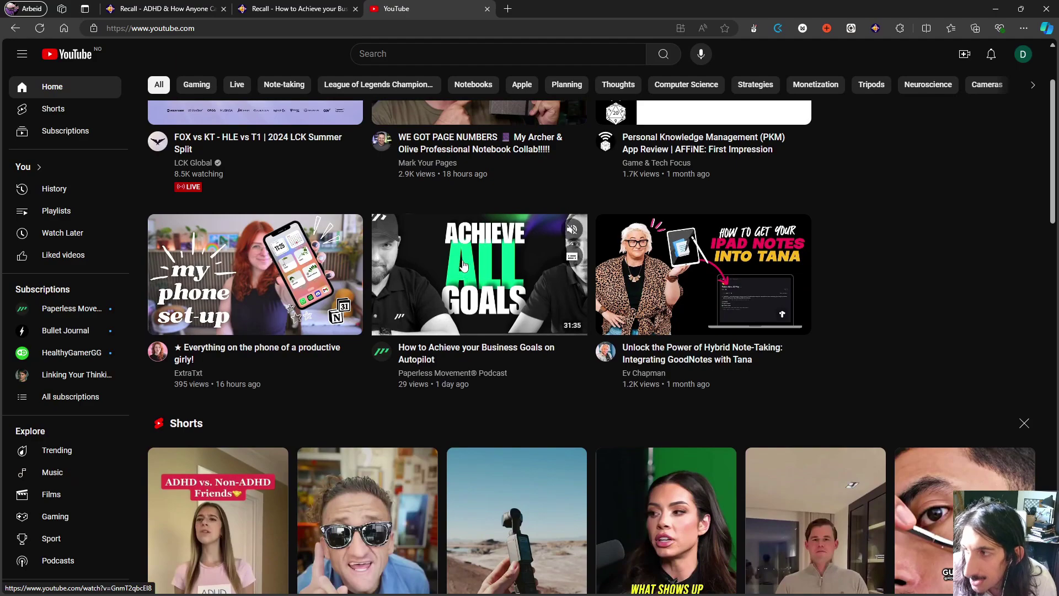
pyautogui.scroll(-10, 511, 272)
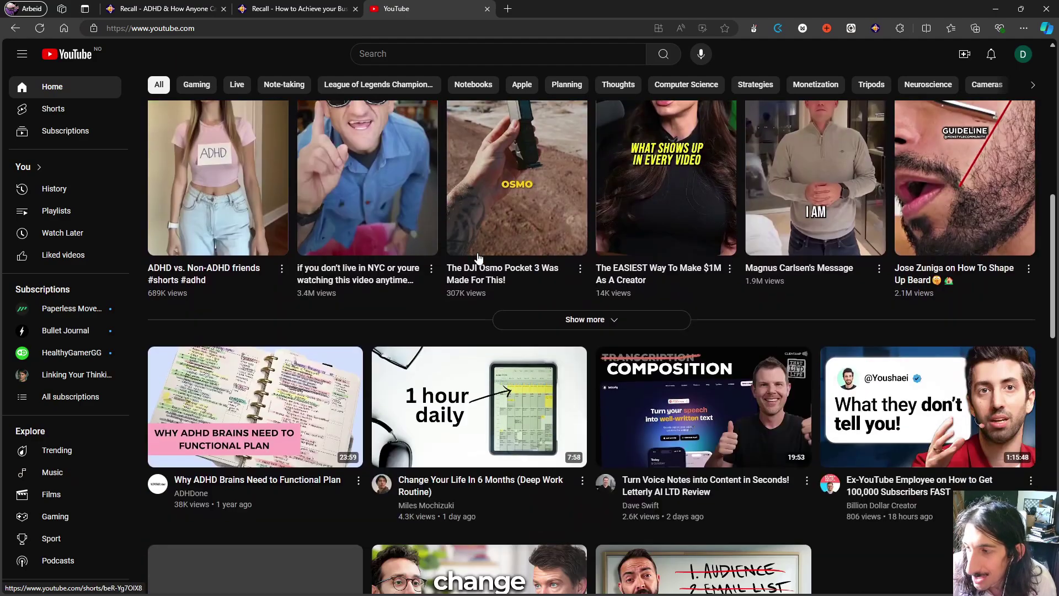
pyautogui.scroll(-1, 637, 314)
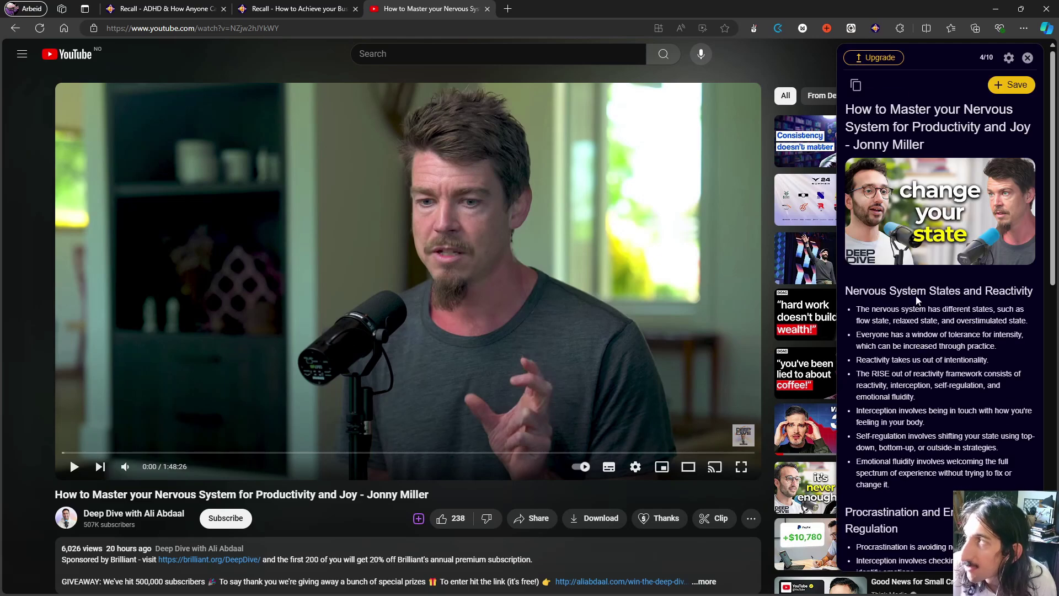
# Read Recall's side-panel summary of the Nervous System video, save it, and switch to the Recall tab.
pyautogui.scroll(-13, 891, 279)
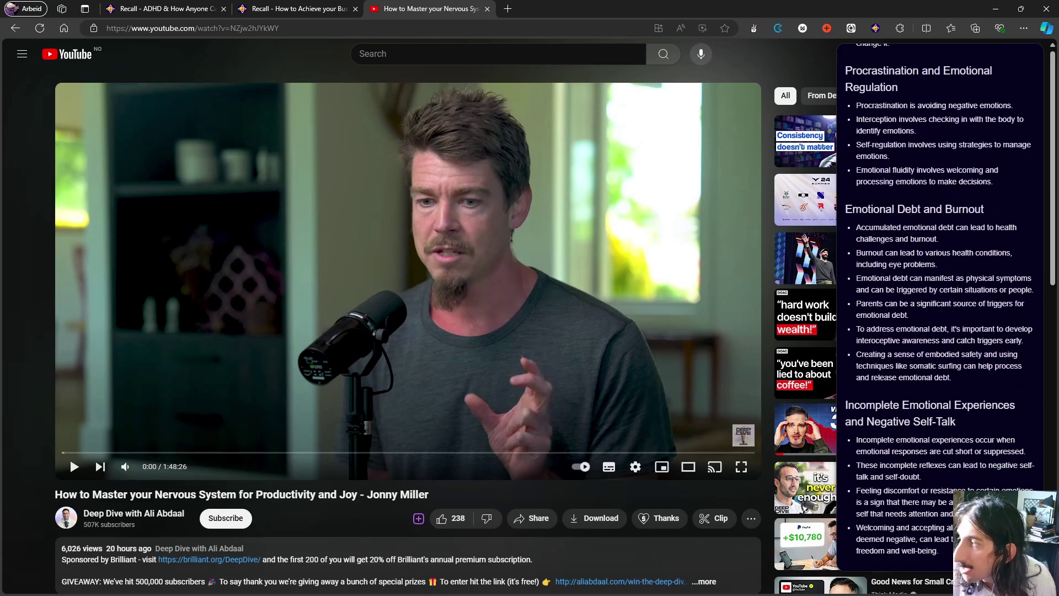
pyautogui.scroll(-12, 895, 297)
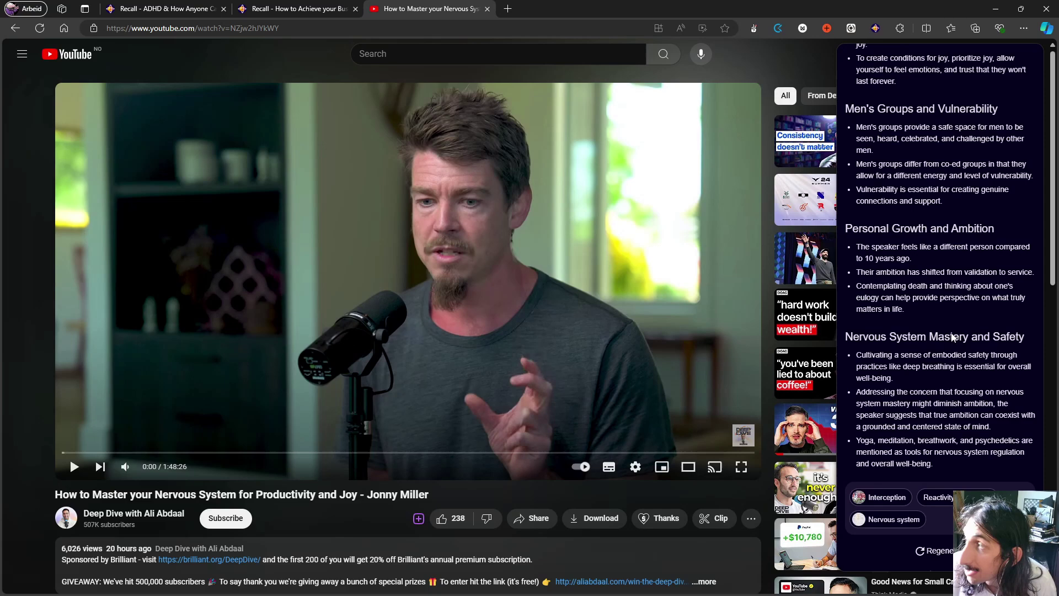
pyautogui.scroll(15, 952, 338)
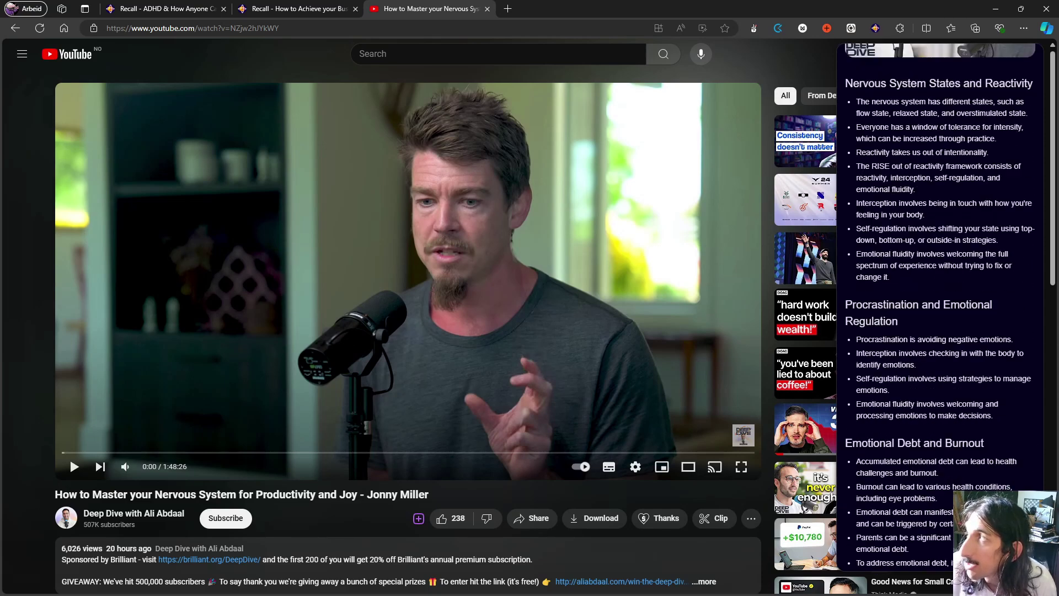
pyautogui.scroll(4, 938, 275)
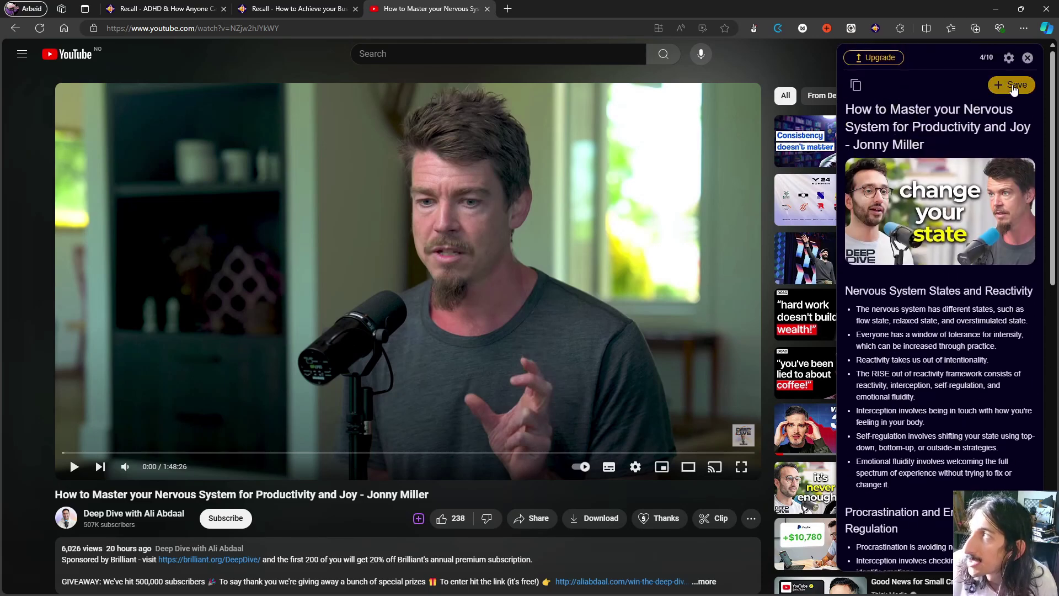
pyautogui.click(1013, 86)
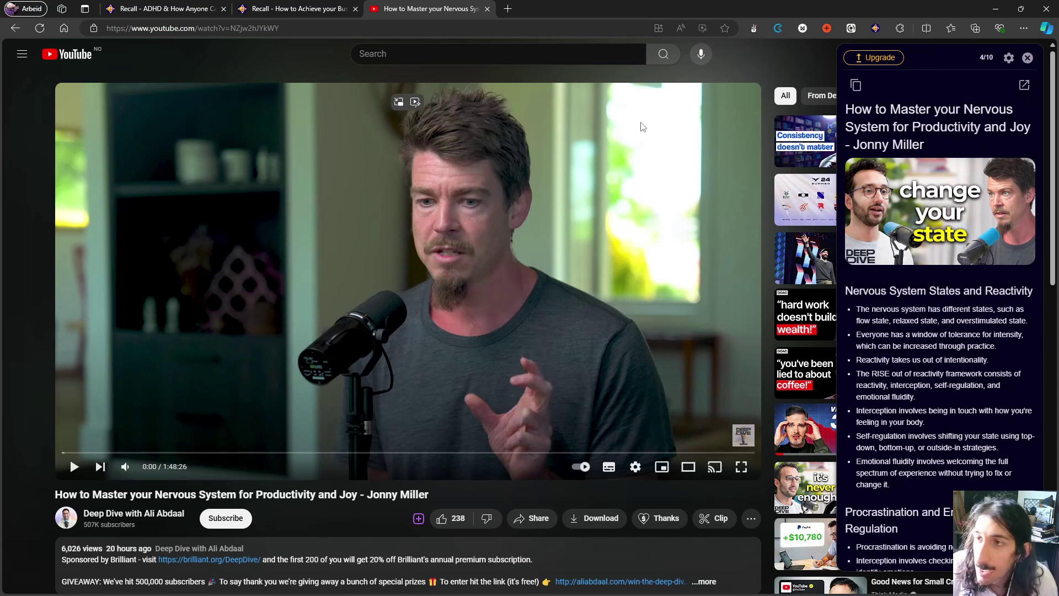
pyautogui.click(273, 8)
# Open the new How to Master your Nervous System card from the cards grid and skim it.
pyautogui.click(29, 55)
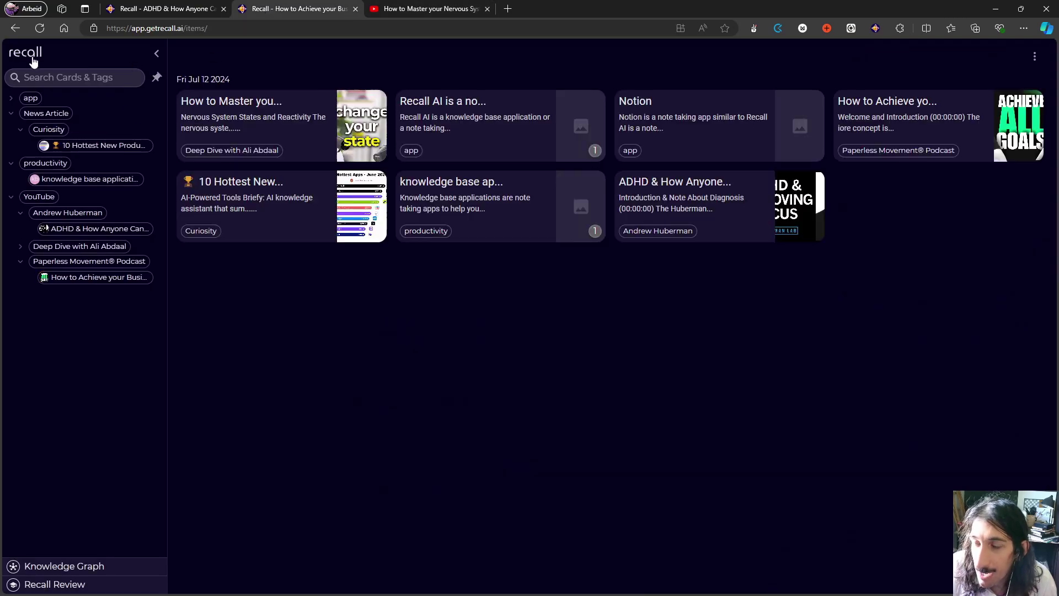
pyautogui.click(266, 115)
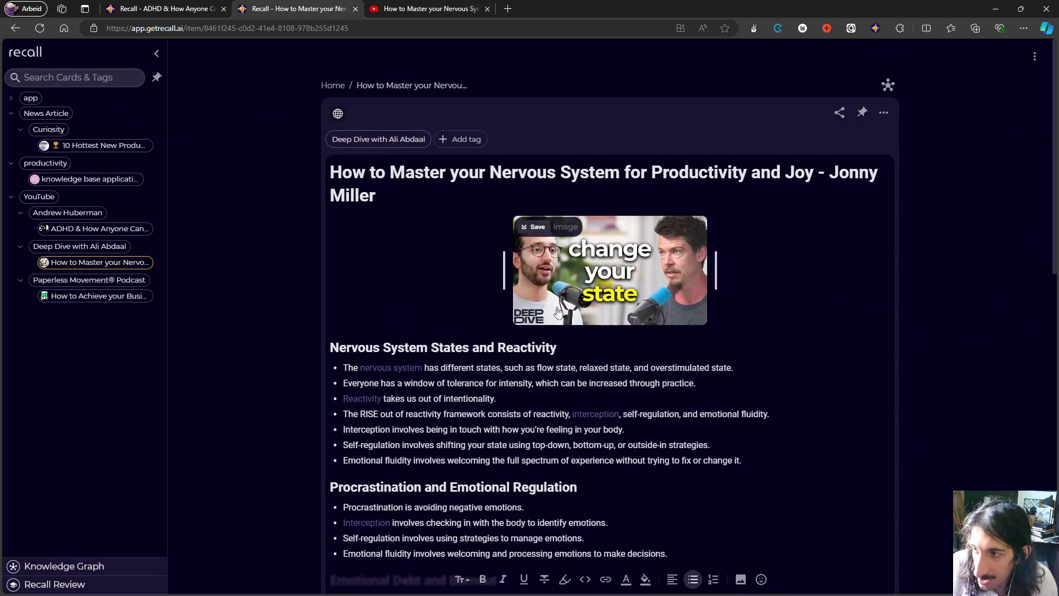
pyautogui.scroll(-1, 266, 121)
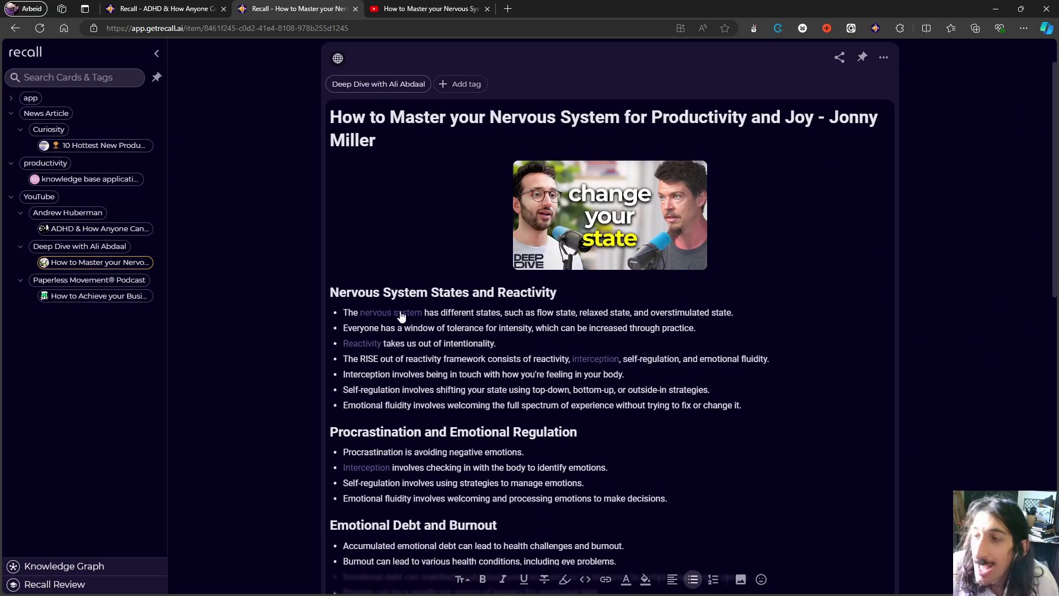
pyautogui.scroll(-5, 609, 315)
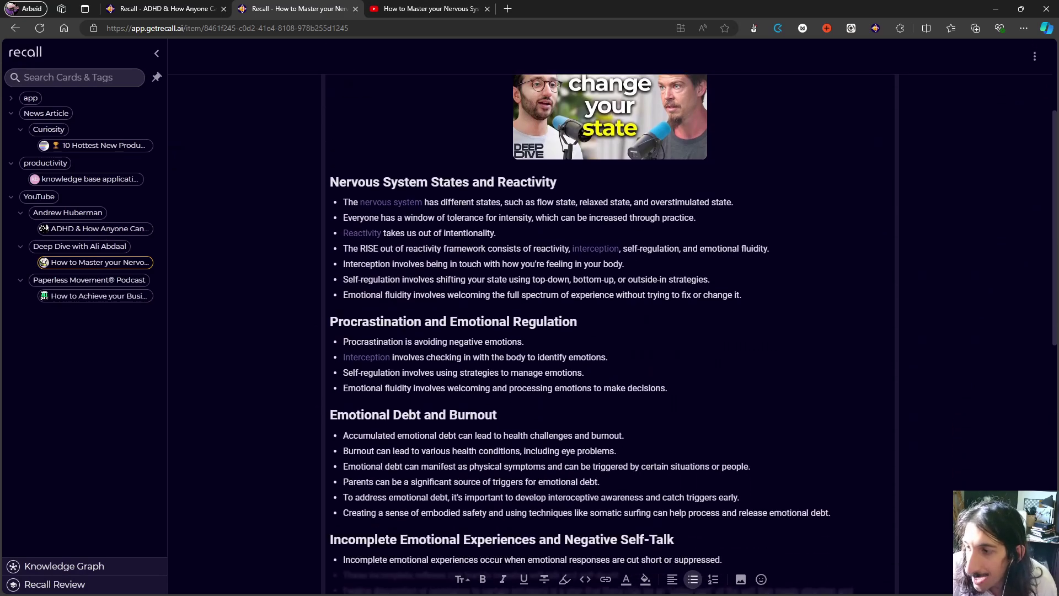
pyautogui.scroll(6, 809, 194)
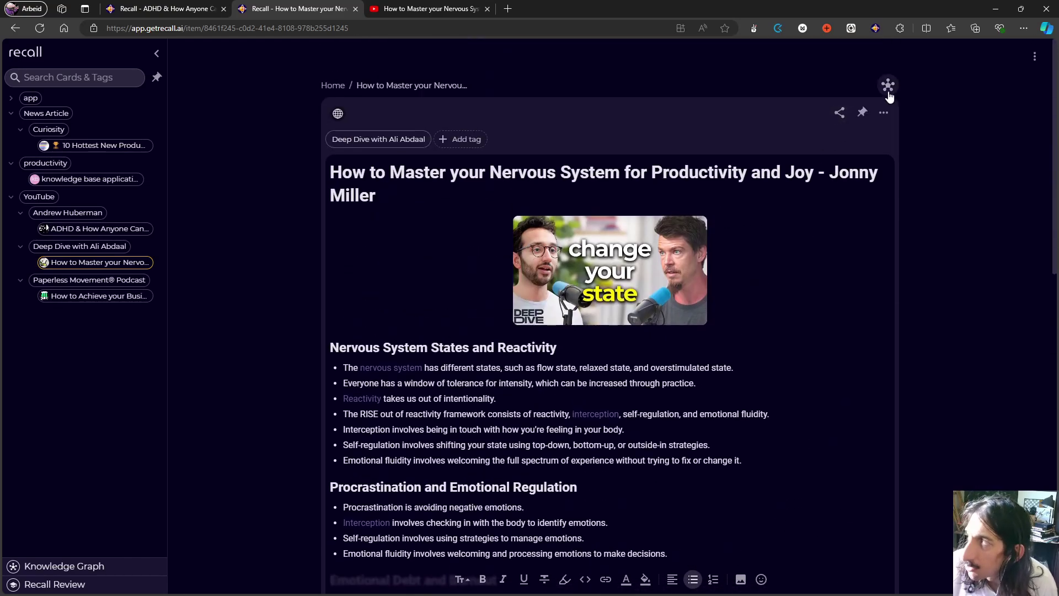
# Switch the Nervous System card to graph view and preview the Reactivity, Interception and Nervous system nodes.
pyautogui.click(889, 88)
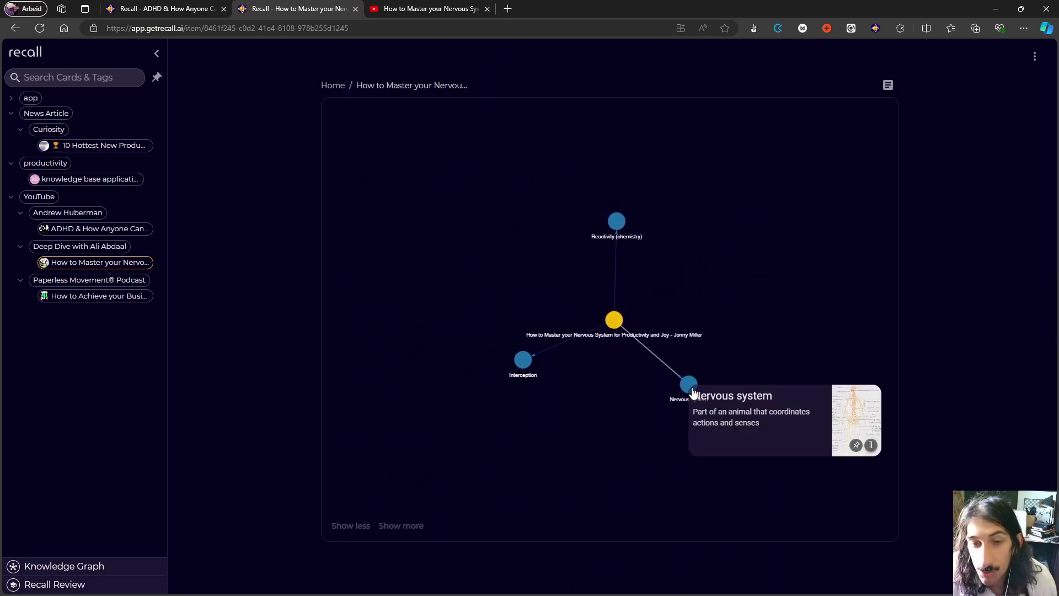
pyautogui.moveTo(528, 366)
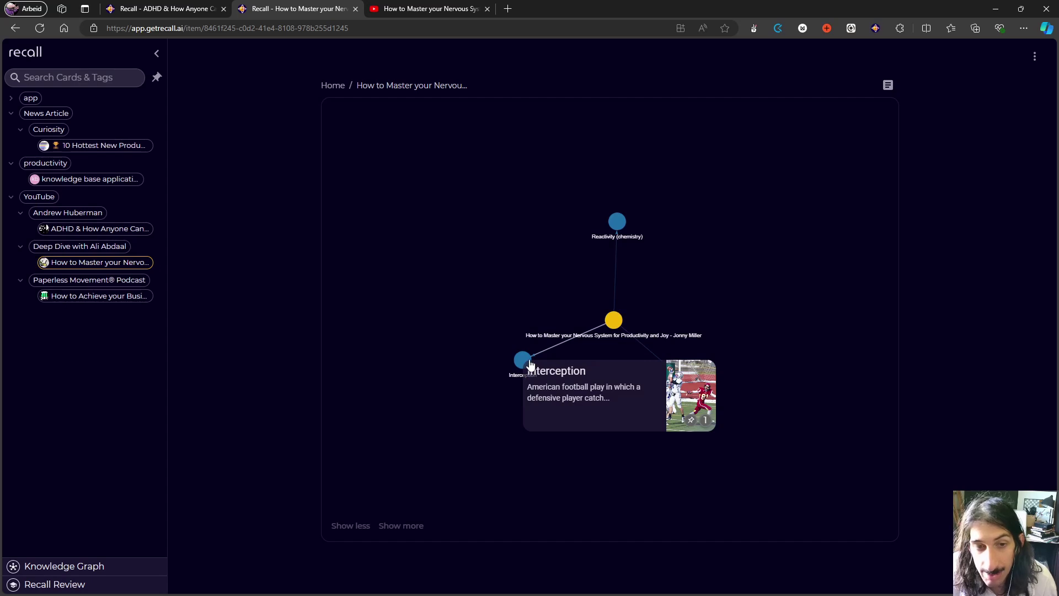
pyautogui.moveTo(619, 226)
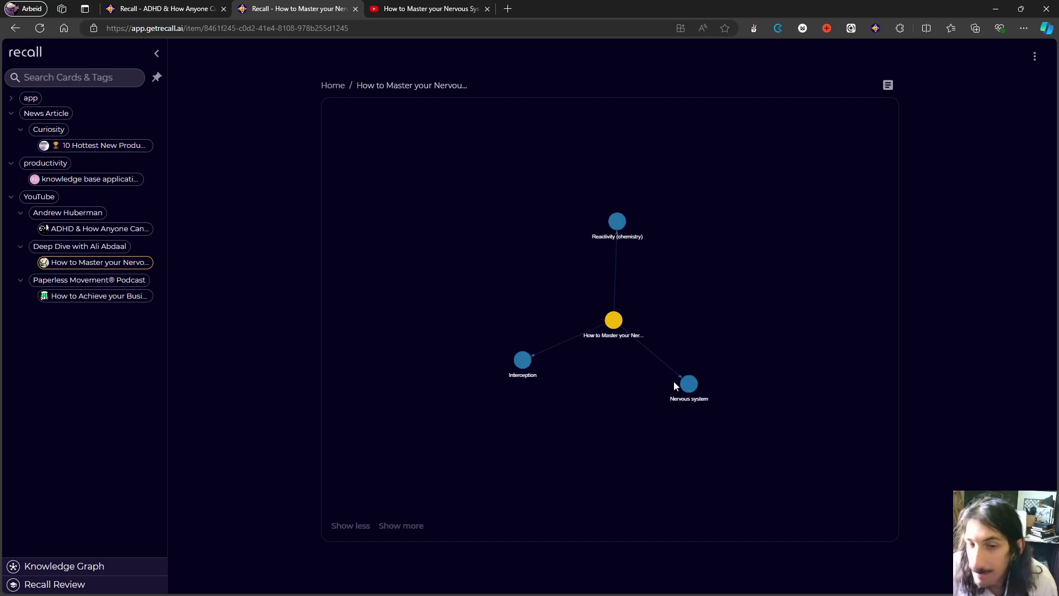
pyautogui.moveTo(684, 395)
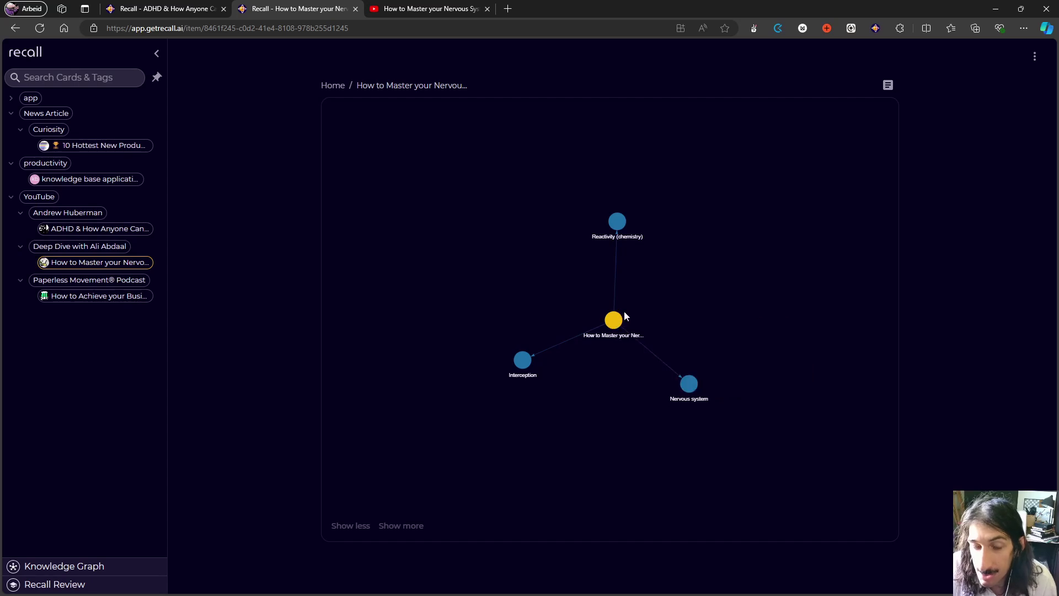
# Open the Interception card, dismiss the expand-card tip, and go Home to the cards overview.
pyautogui.click(524, 363)
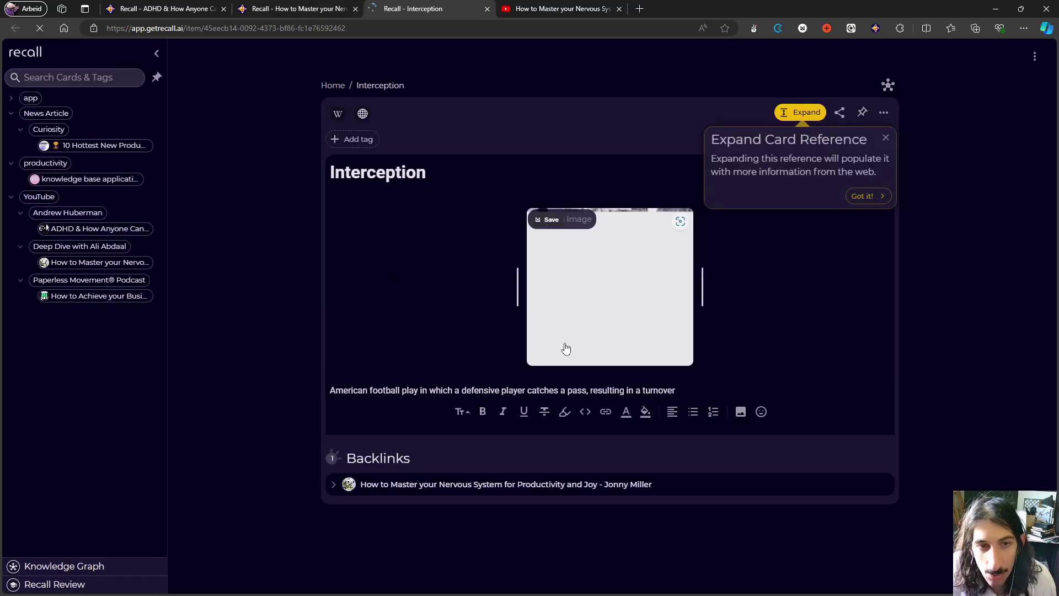
pyautogui.click(888, 137)
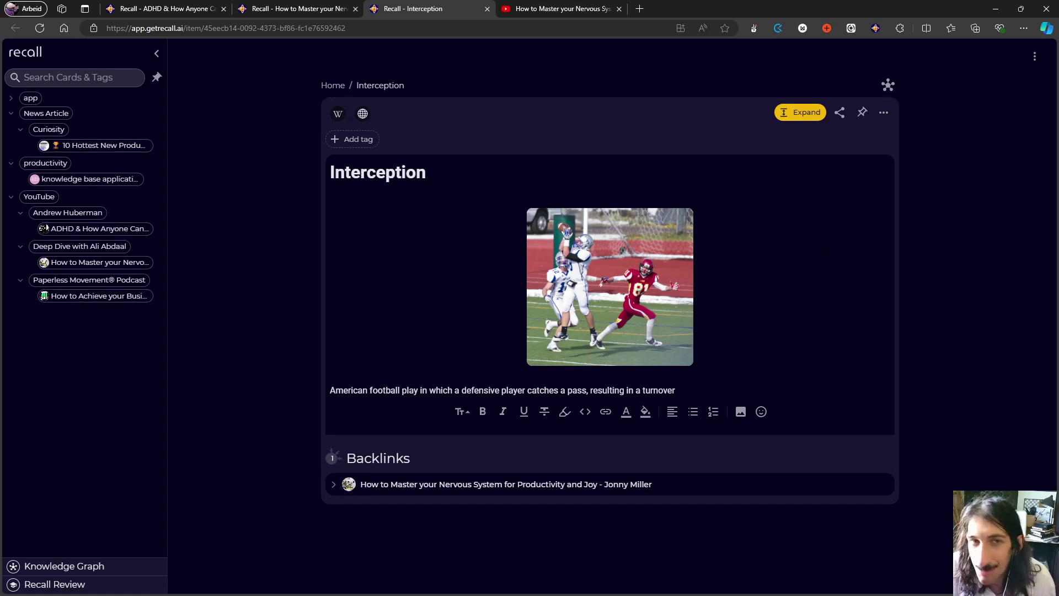
pyautogui.click(332, 87)
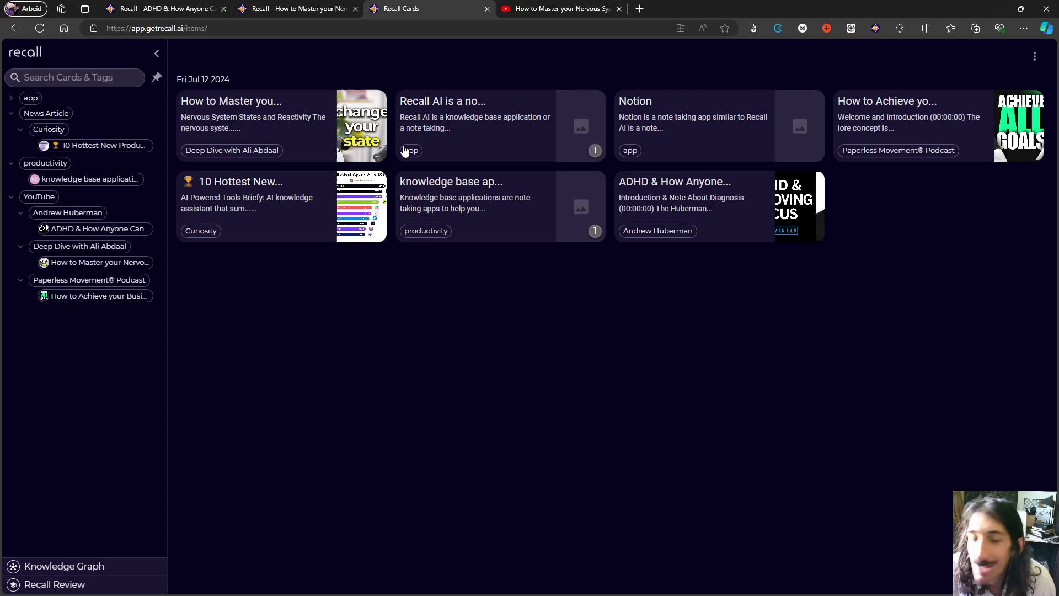
# Read through the 'How to Master your Nervous System' summary card, then return to the cards overview.
pyautogui.click(288, 128)
pyautogui.scroll(-3, 523, 217)
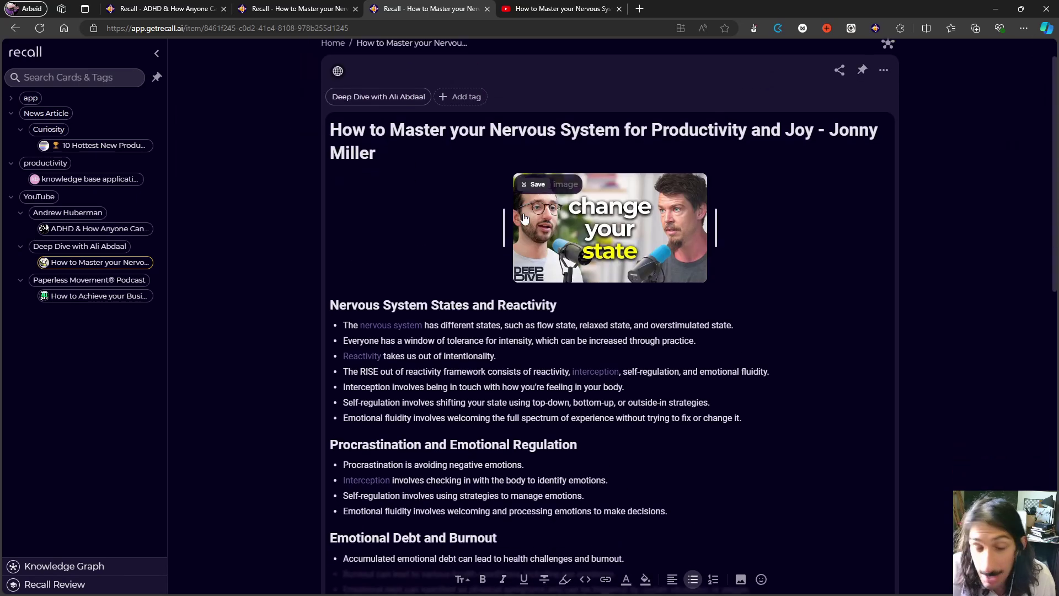
pyautogui.scroll(-4, 523, 216)
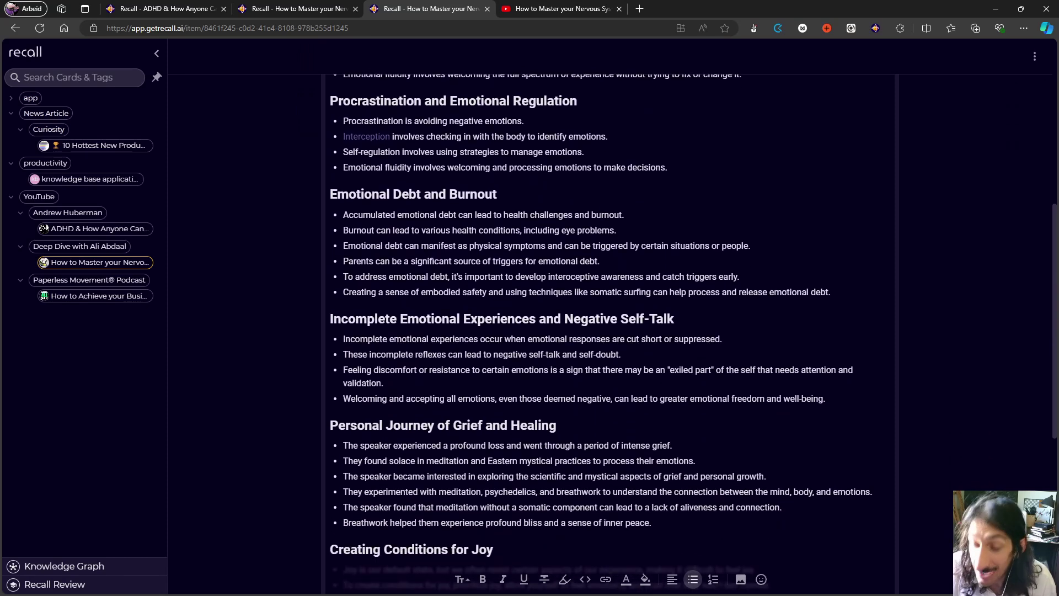
pyautogui.scroll(-5, 610, 331)
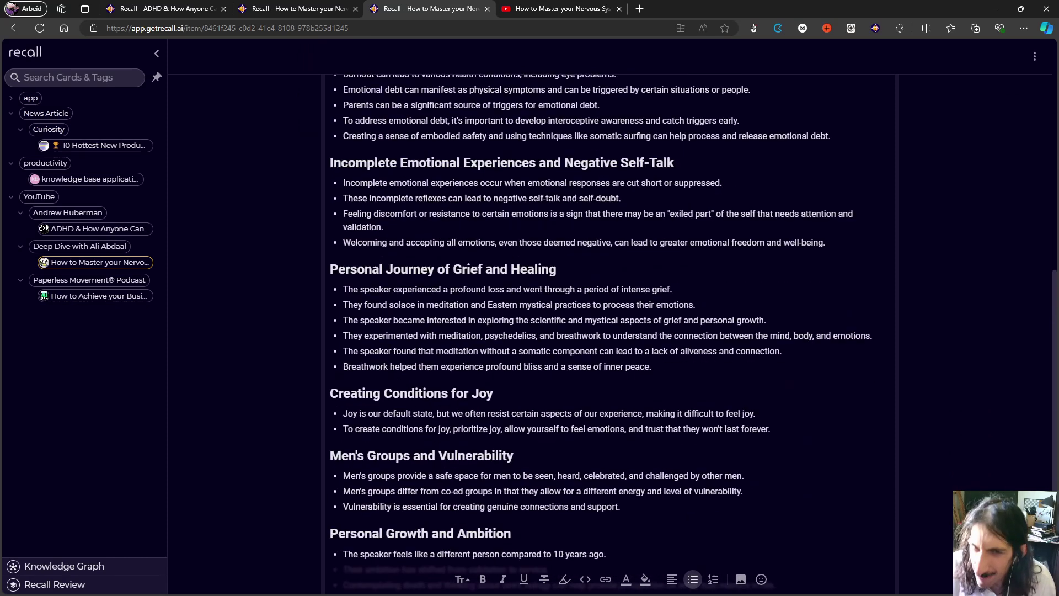
pyautogui.scroll(-2, 474, 296)
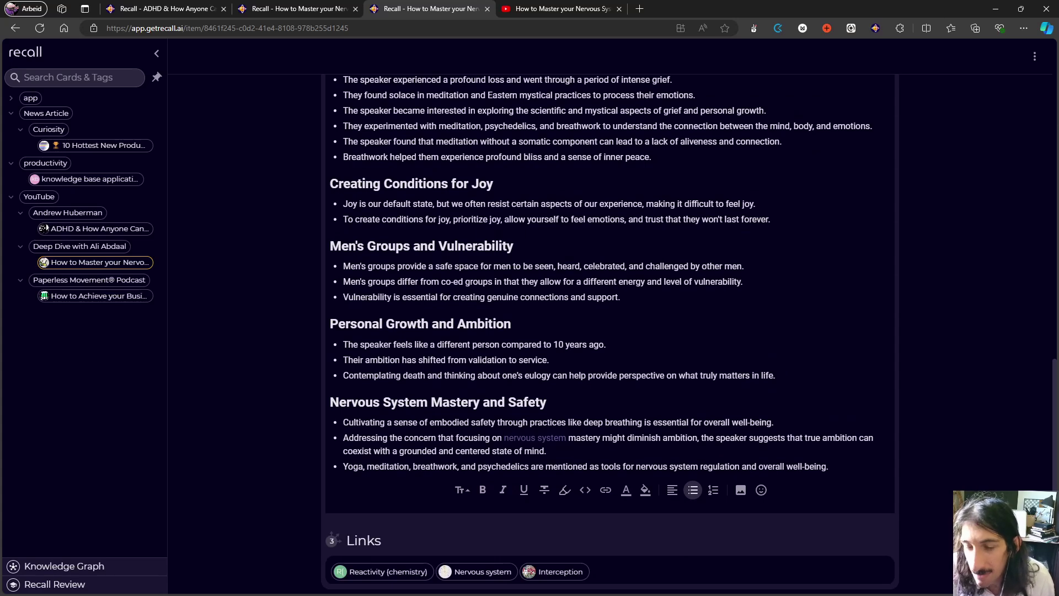
pyautogui.scroll(7, 610, 331)
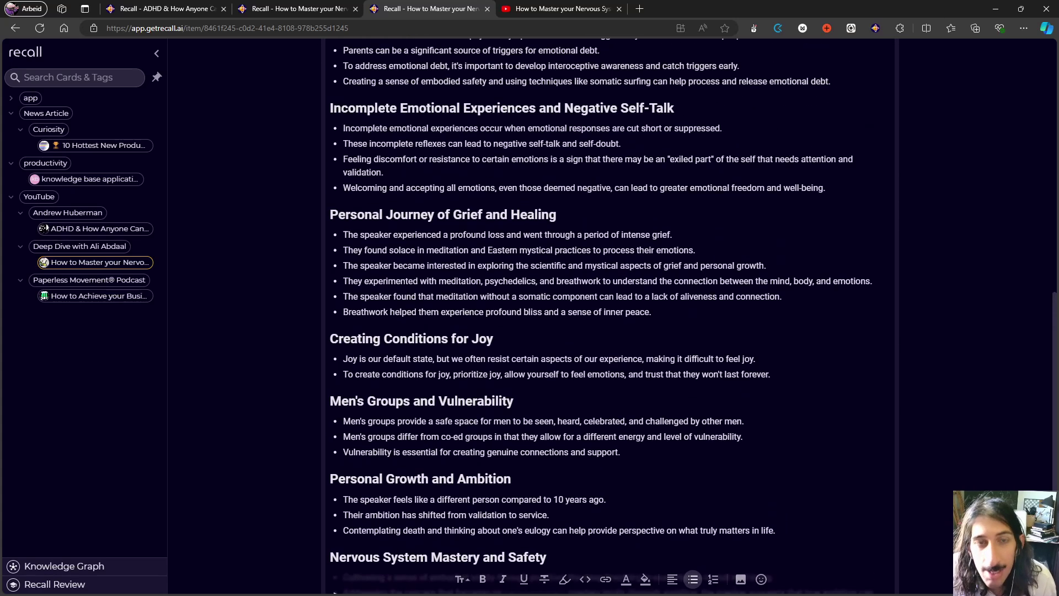
pyautogui.scroll(1, 413, 295)
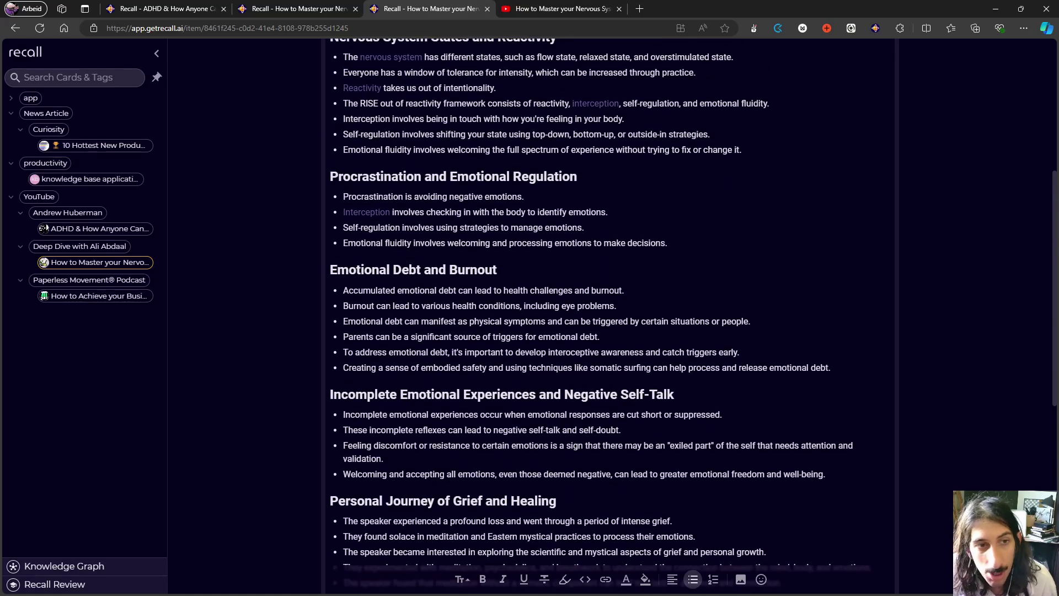
pyautogui.scroll(3, 401, 237)
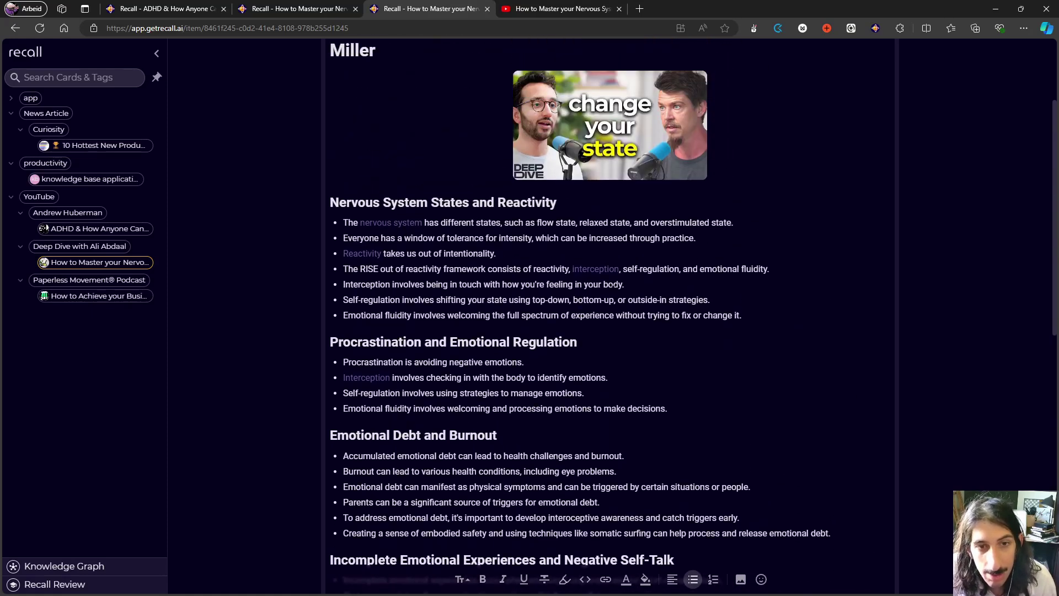
pyautogui.moveTo(393, 228)
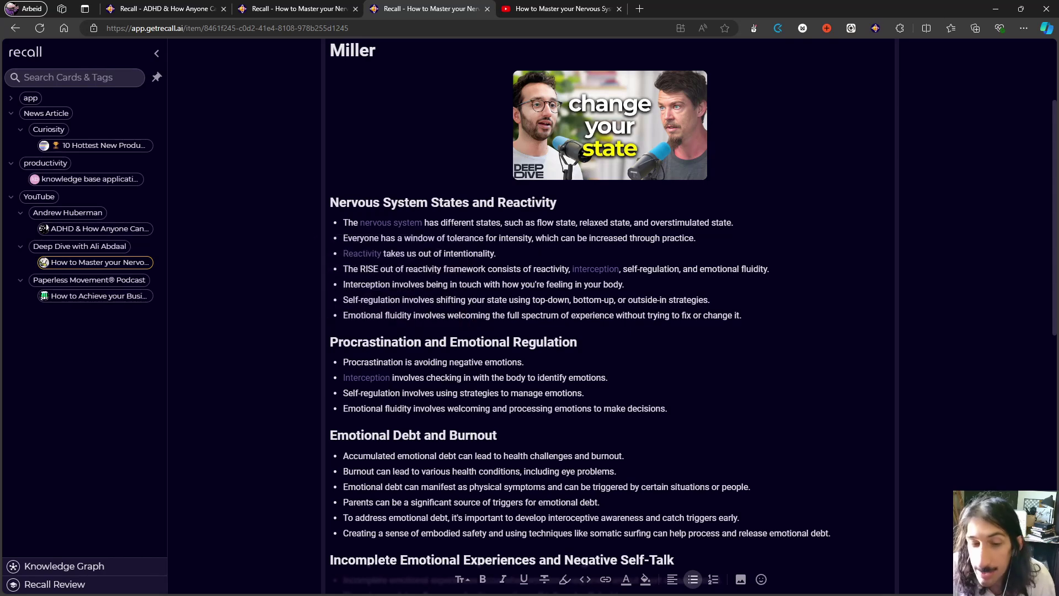
pyautogui.scroll(2, 269, 199)
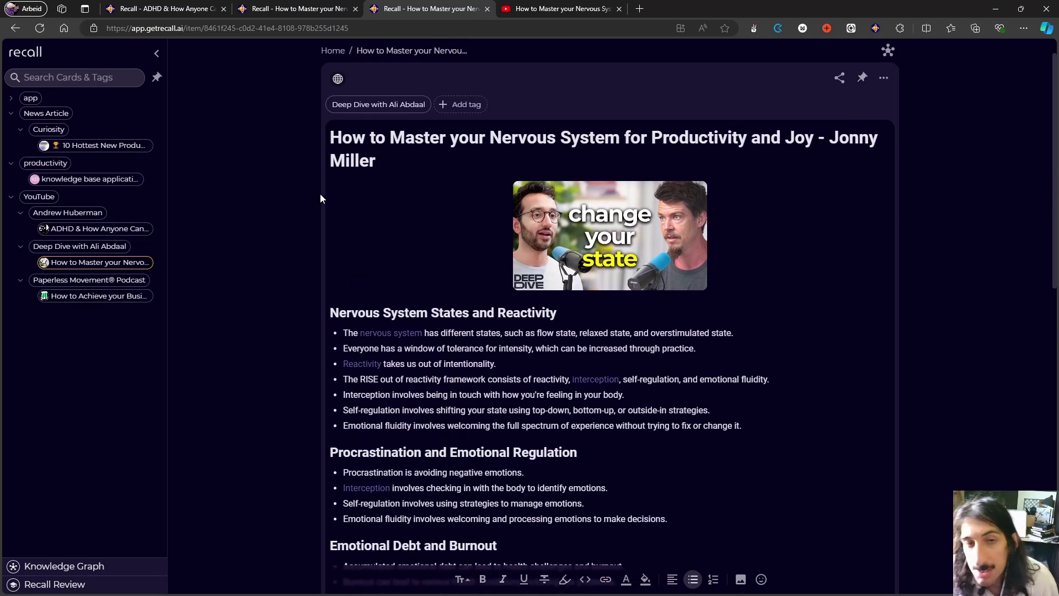
pyautogui.click(32, 53)
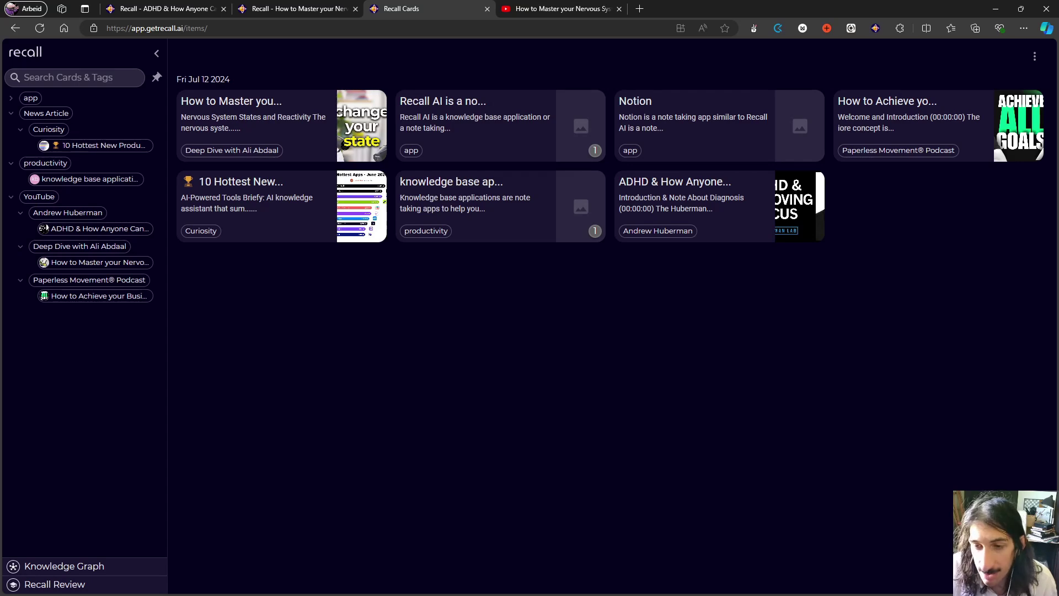
# In the Ctrl+K quick search, try the 'Jef' and 'notion' queries, then enter 'write a new idea'.
pyautogui.hotkey('ctrl', 'k')
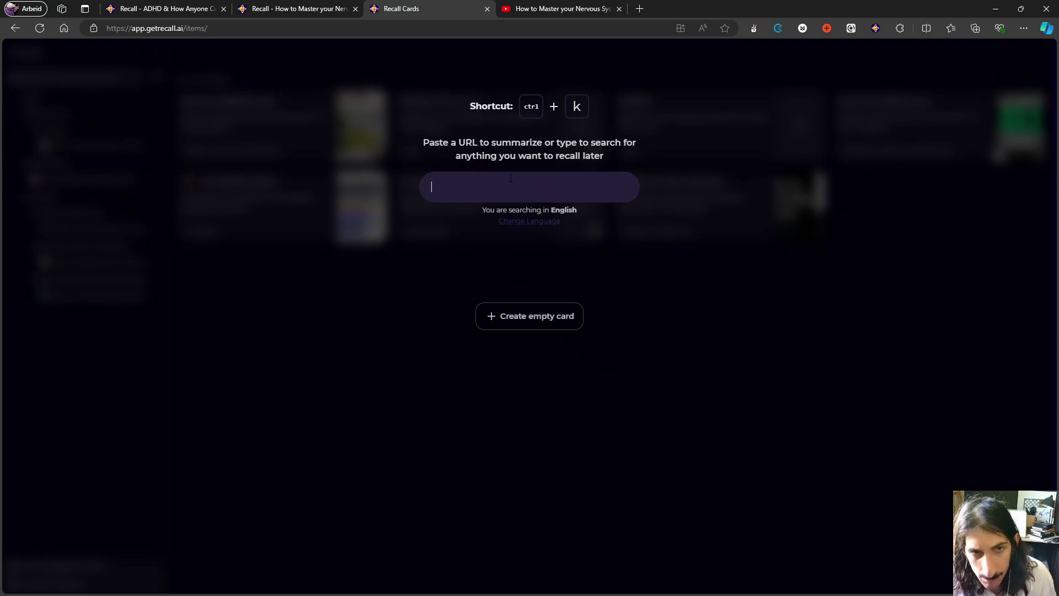
pyautogui.write('Jef')
pyautogui.press('BackSpace')
pyautogui.press('BackSpace')
pyautogui.press('BackSpace')
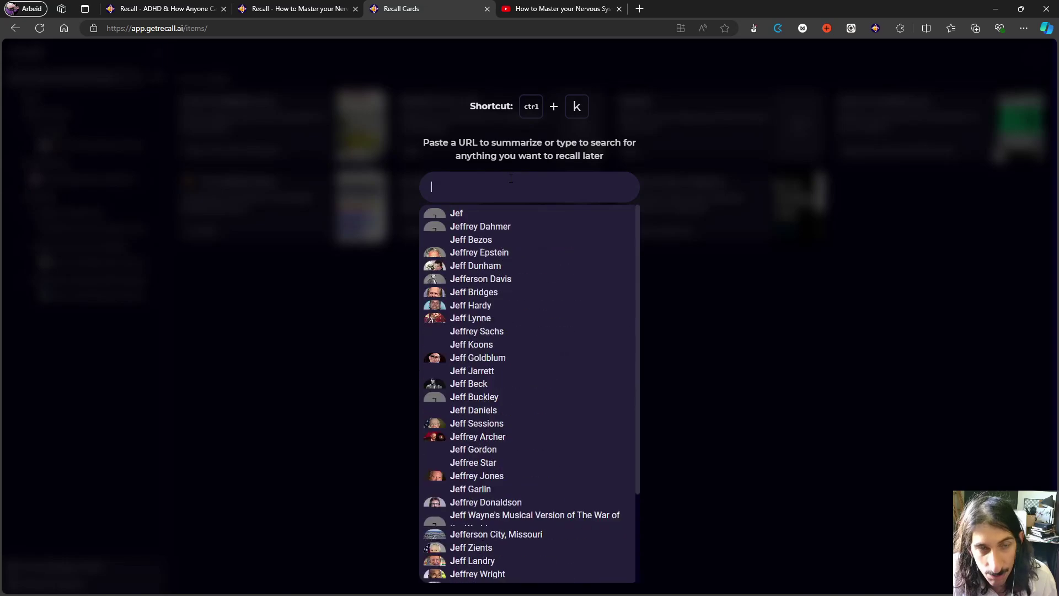
pyautogui.write('j')
pyautogui.press('BackSpace')
pyautogui.write('not')
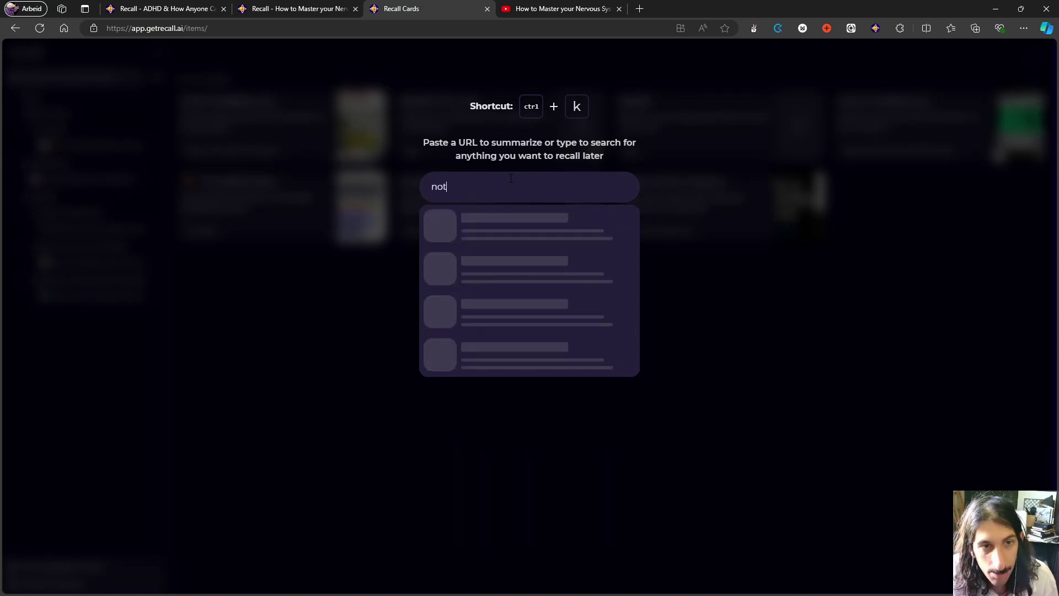
pyautogui.write('ion')
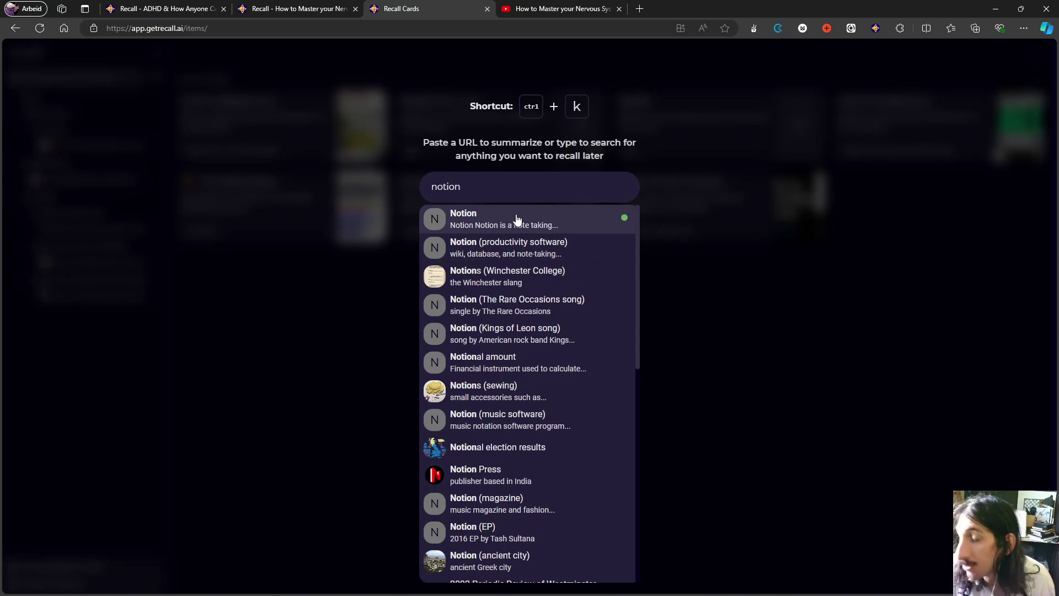
pyautogui.press('BackSpace')
pyautogui.press('BackSpace')
pyautogui.press('BackSpace')
pyautogui.press('BackSpace')
pyautogui.press('BackSpace')
pyautogui.press('BackSpace')
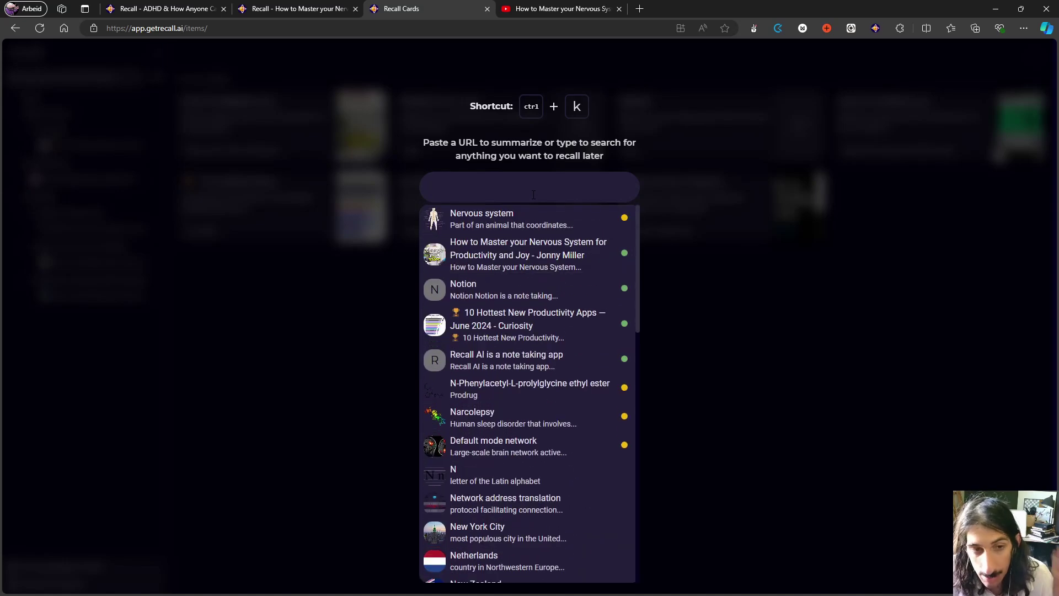
pyautogui.write('write a')
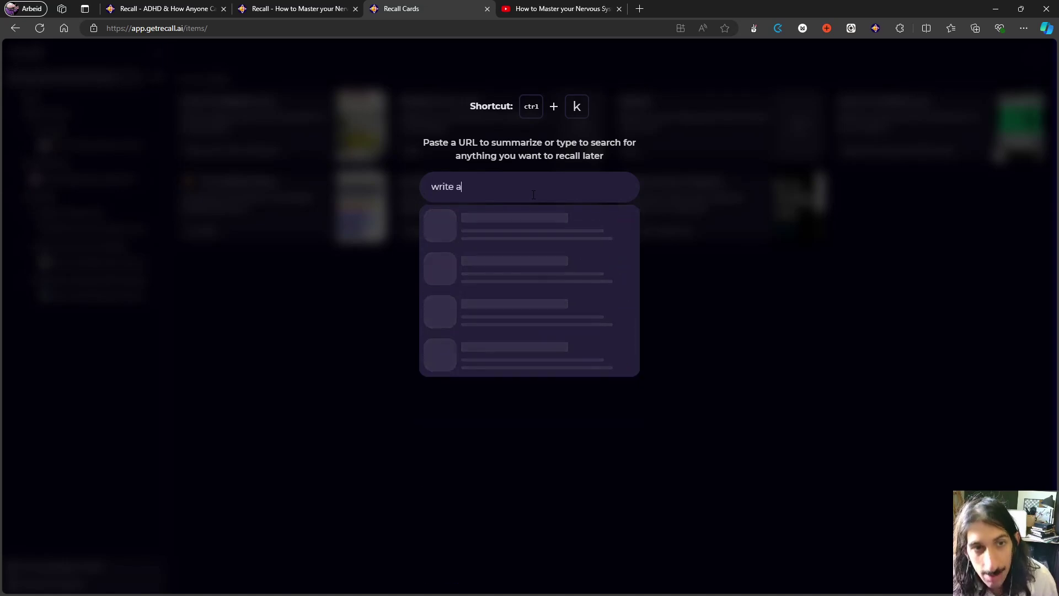
pyautogui.write(' new idea')
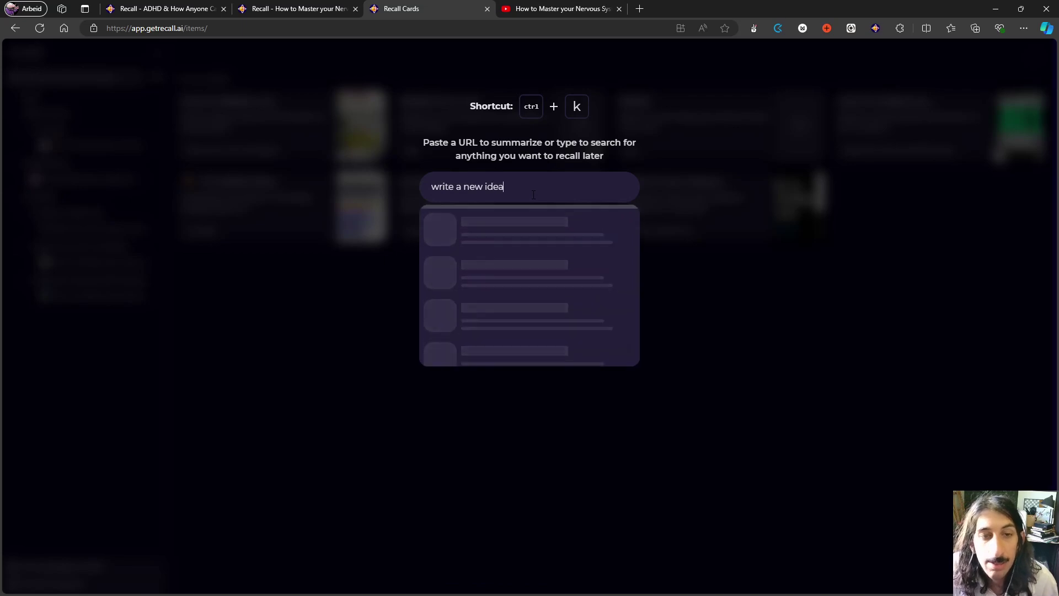
# Create an empty card titled 'write a new idea' and start a body line beneath the title.
pyautogui.click(555, 216)
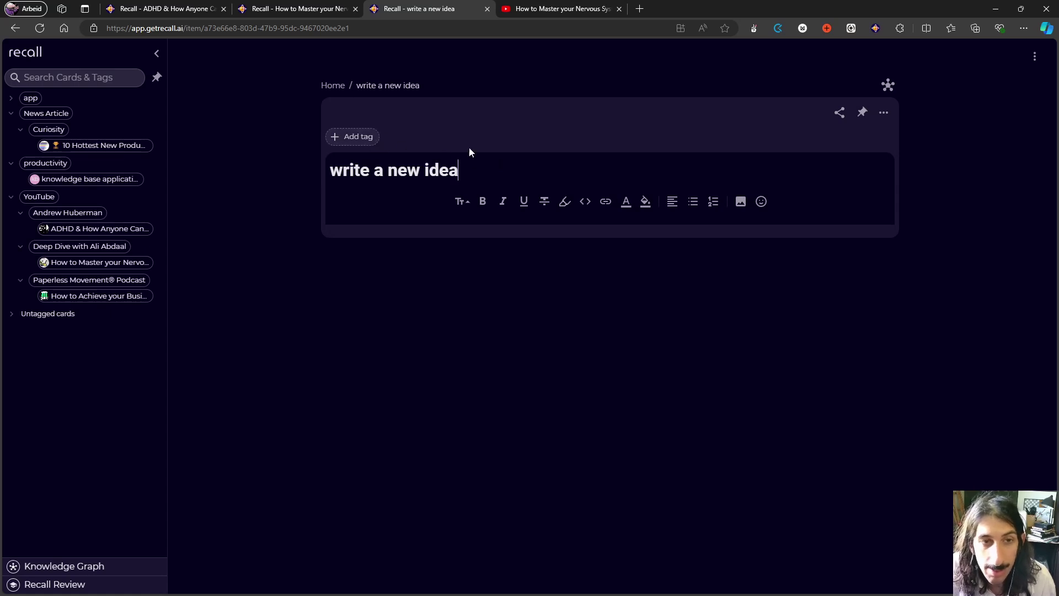
pyautogui.press('Return')
pyautogui.write('and')
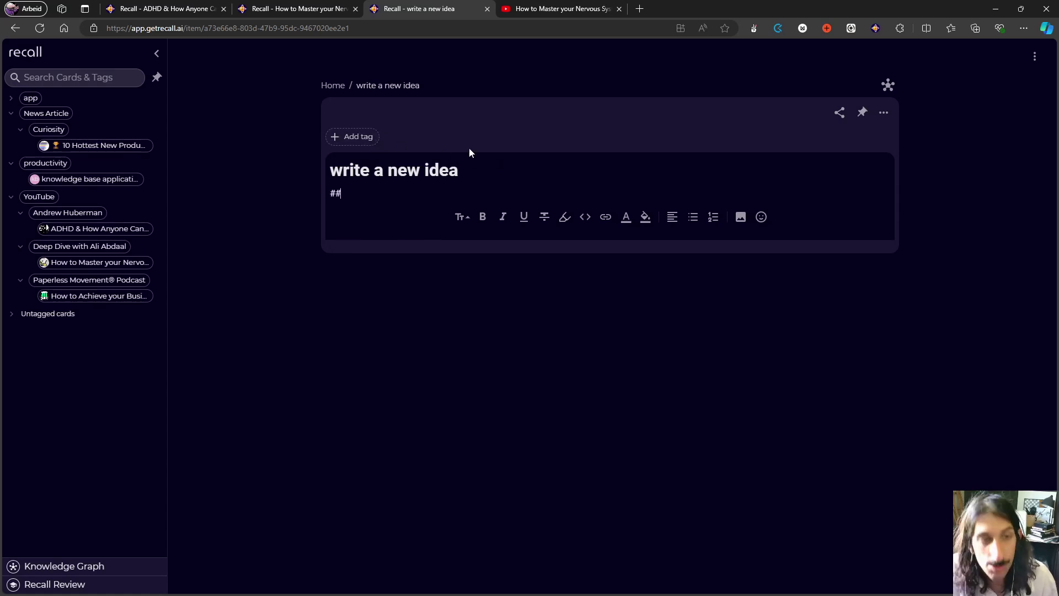
pyautogui.hotkey('ctrl', 'BackSpace')
pyautogui.write('fomat')
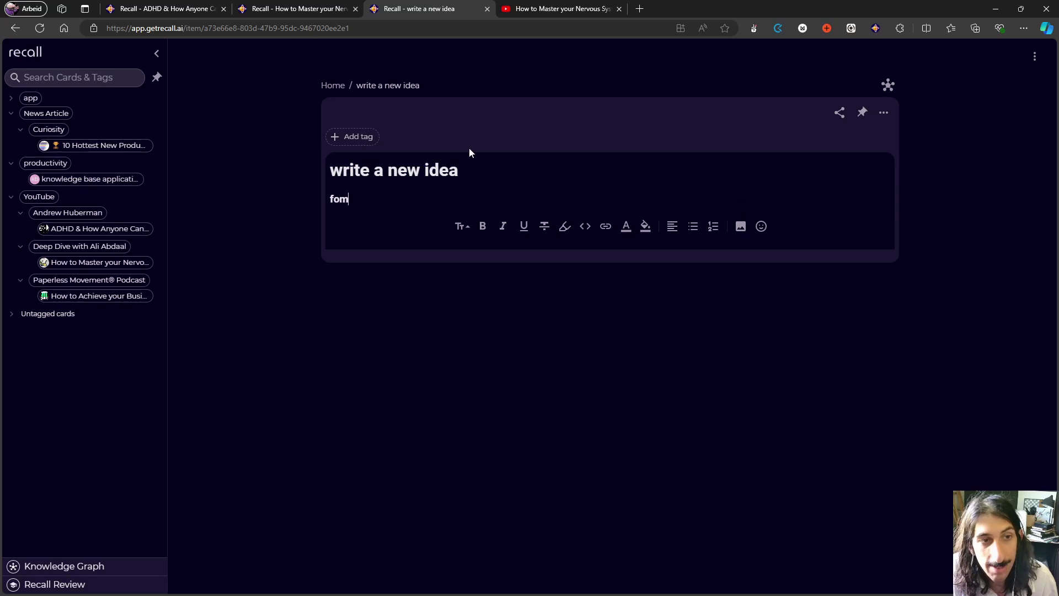
pyautogui.press('BackSpace')
pyautogui.press('BackSpace')
pyautogui.press('BackSpace')
pyautogui.press('BackSpace')
pyautogui.press('BackSpace')
pyautogui.press('BackSpace')
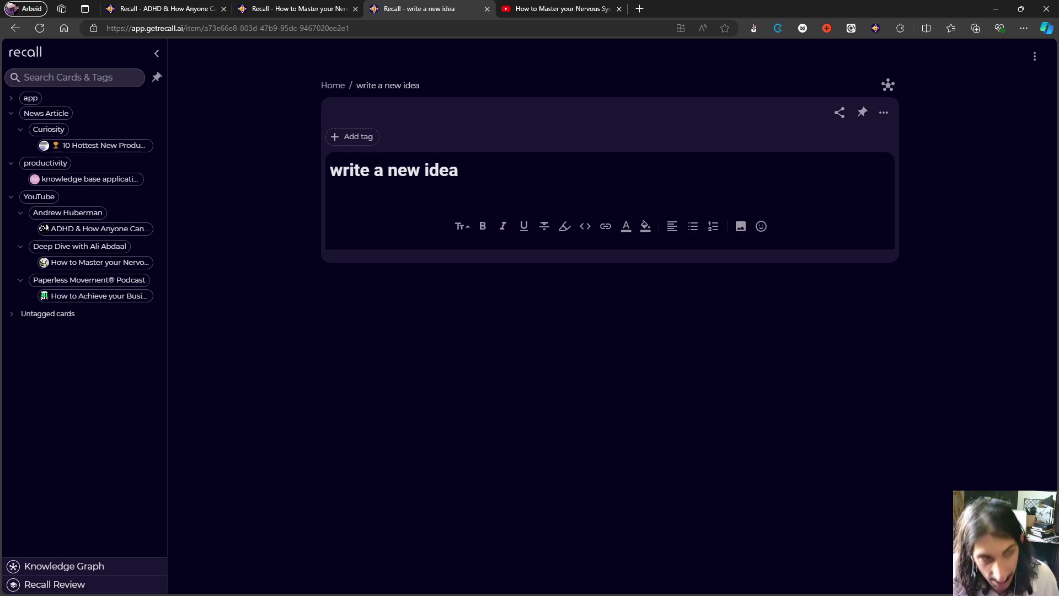
# Type 'Notion' in the new card, link it to the existing Notion card, and open that card.
pyautogui.write('Notion')
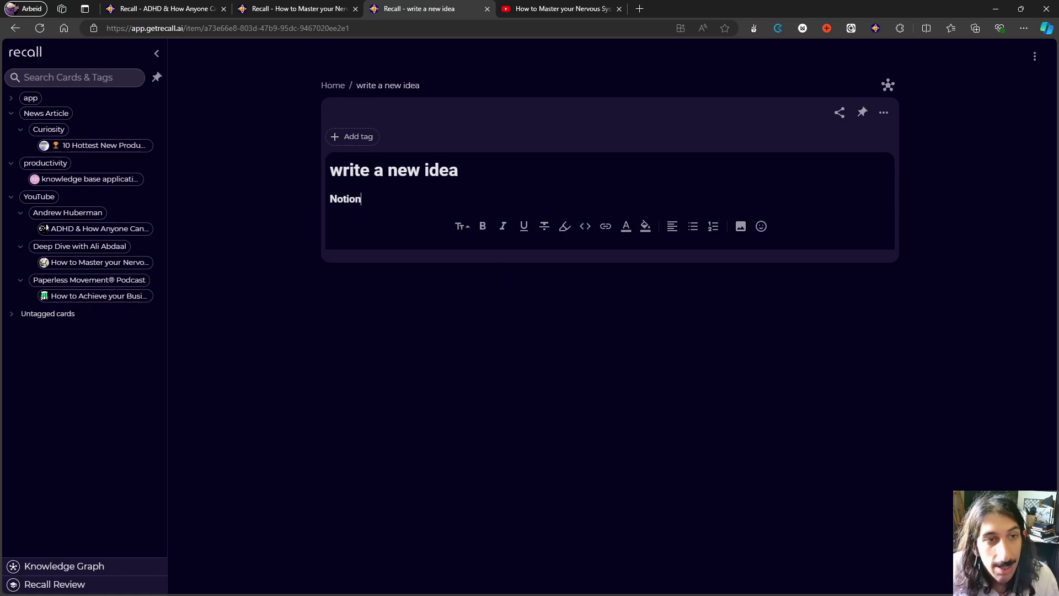
pyautogui.moveTo(362, 199); pyautogui.dragTo(330, 201)
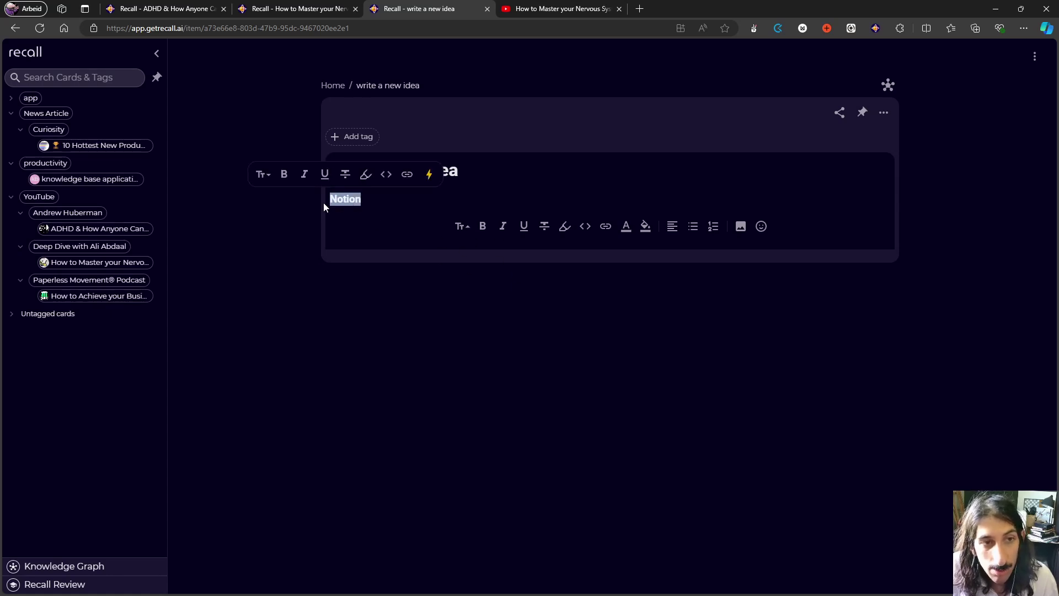
pyautogui.click(429, 174)
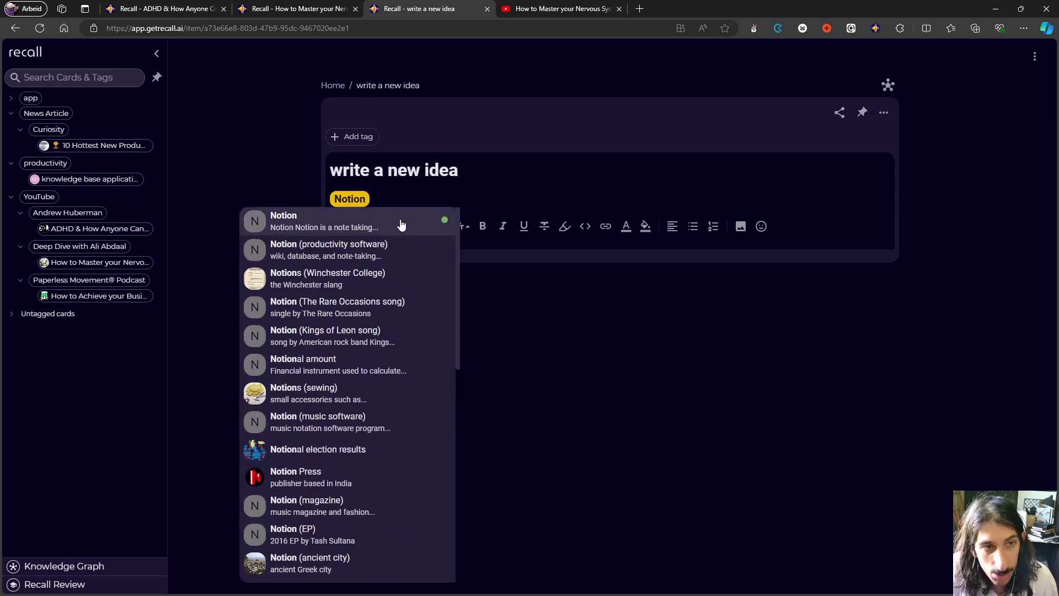
pyautogui.click(401, 223)
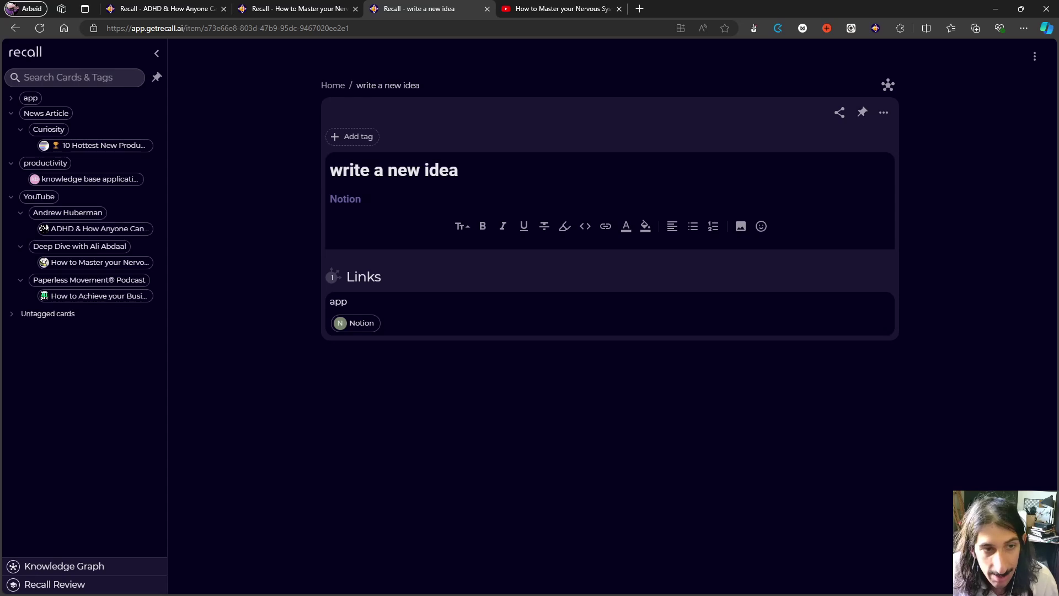
pyautogui.click(362, 323)
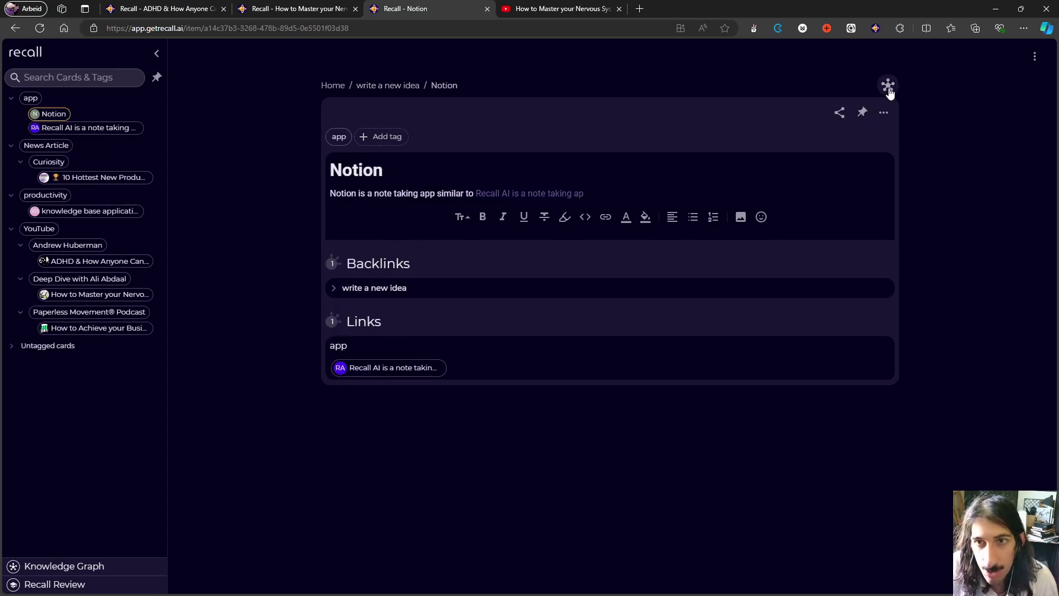
# View the card's connections as a graph, then delete the 'write a new idea' card.
pyautogui.click(888, 85)
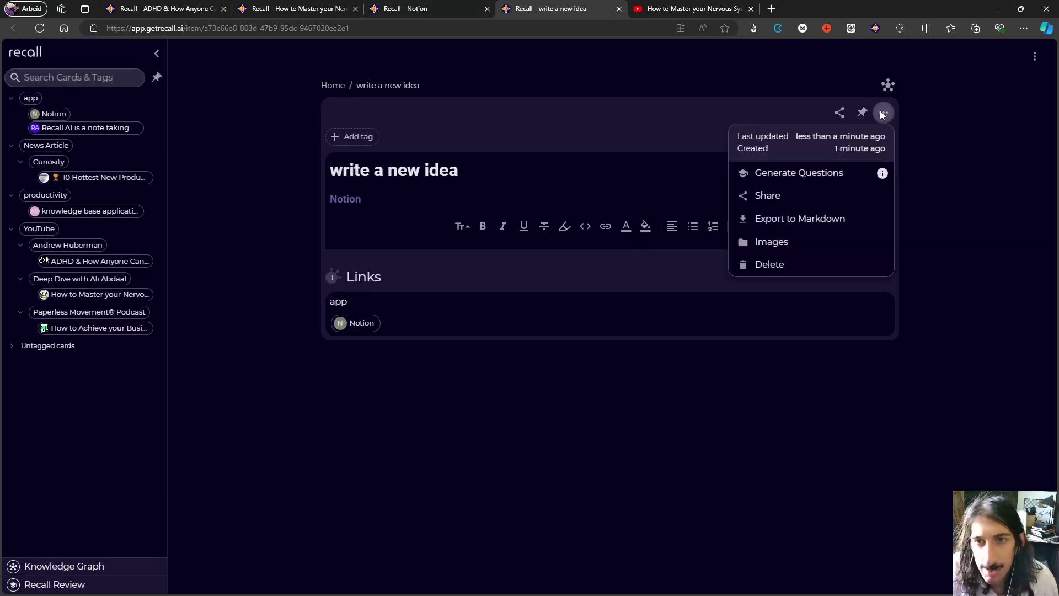
pyautogui.click(794, 265)
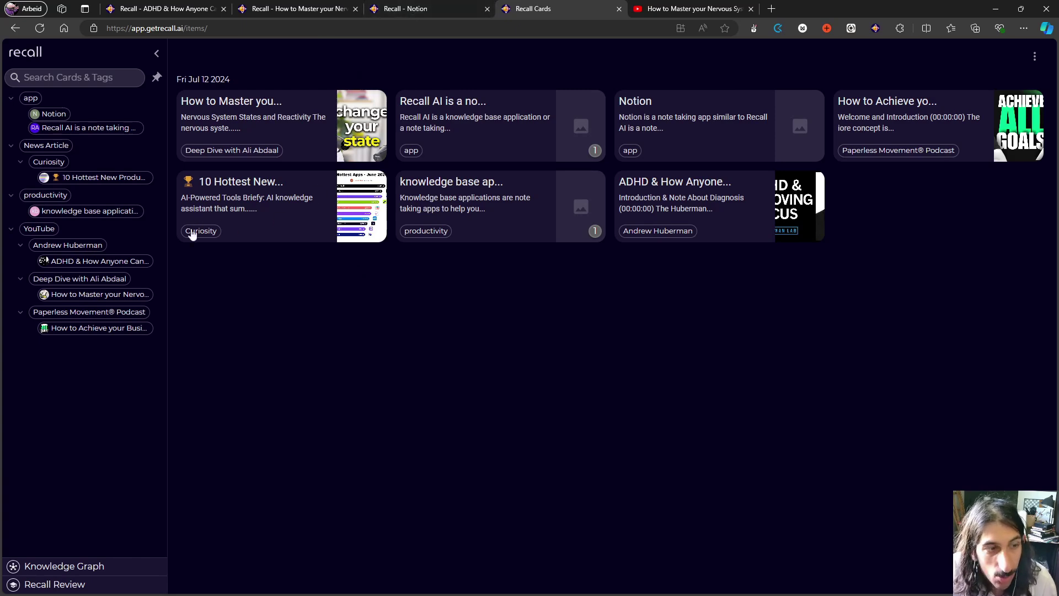
# Open the Glycerophosphorylcholine card from the knowledge graph, then close the video, Glycerophosphorylcholine and graph tabs.
pyautogui.click(64, 566)
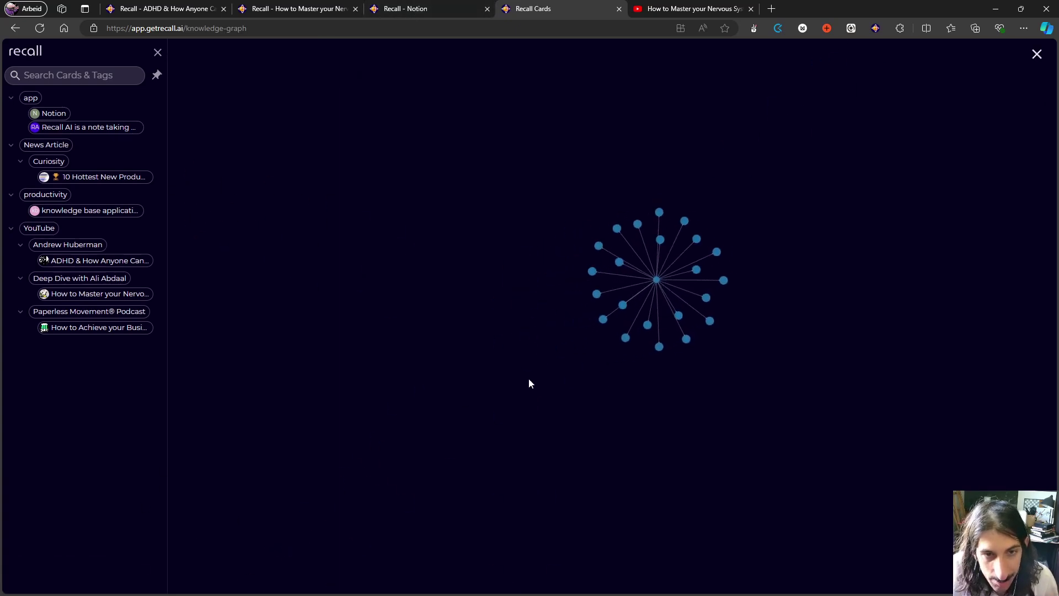
pyautogui.click(688, 332)
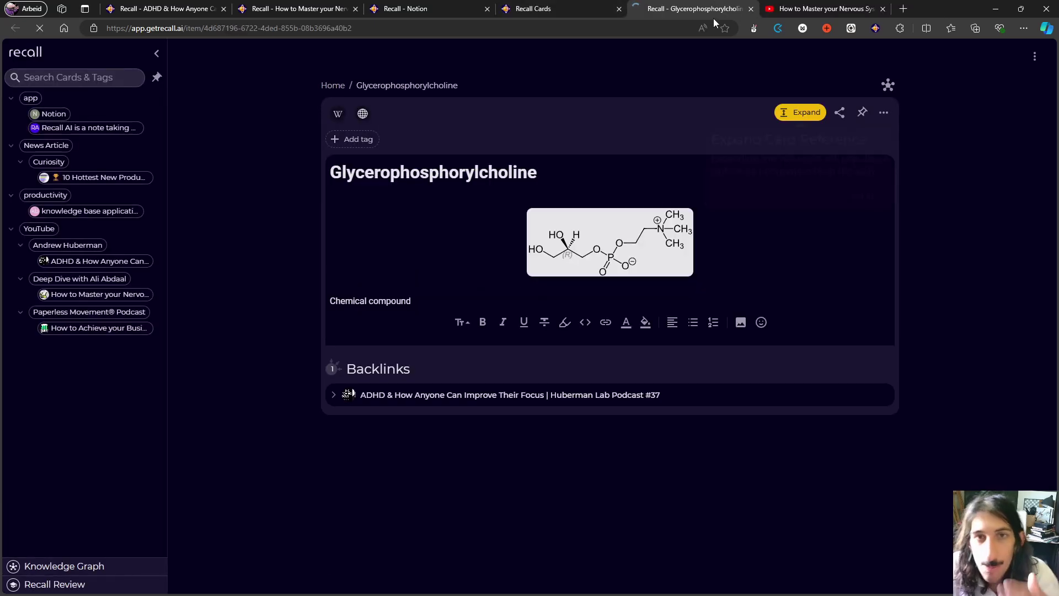
pyautogui.click(883, 9)
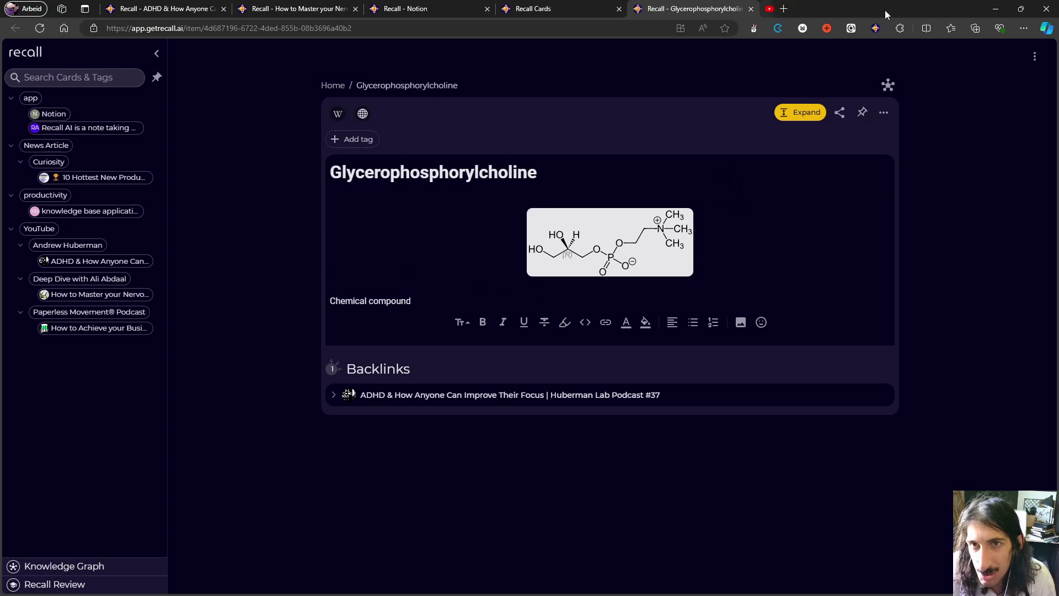
pyautogui.click(751, 9)
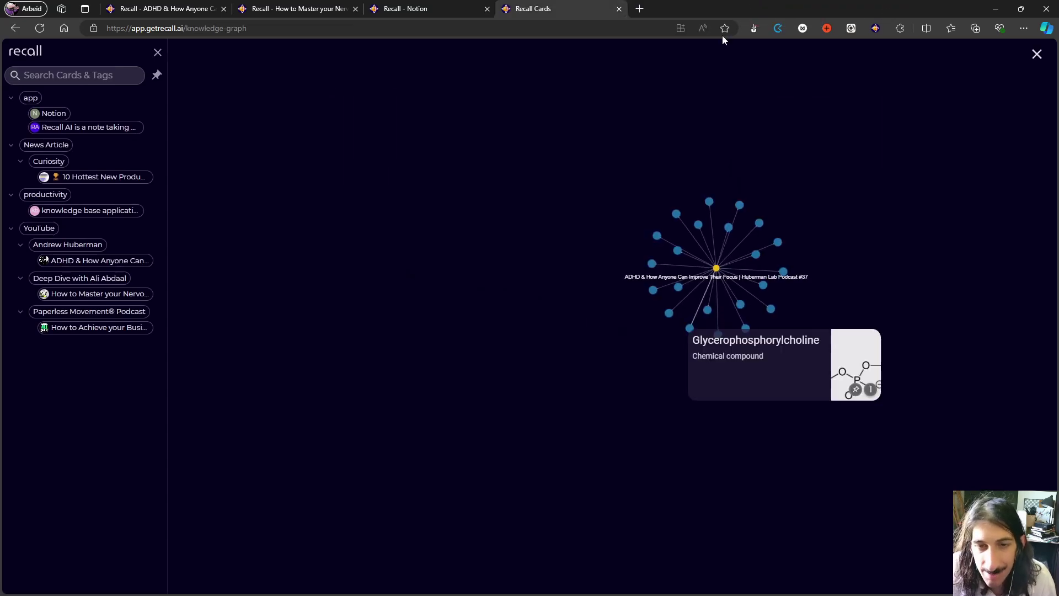
pyautogui.click(619, 9)
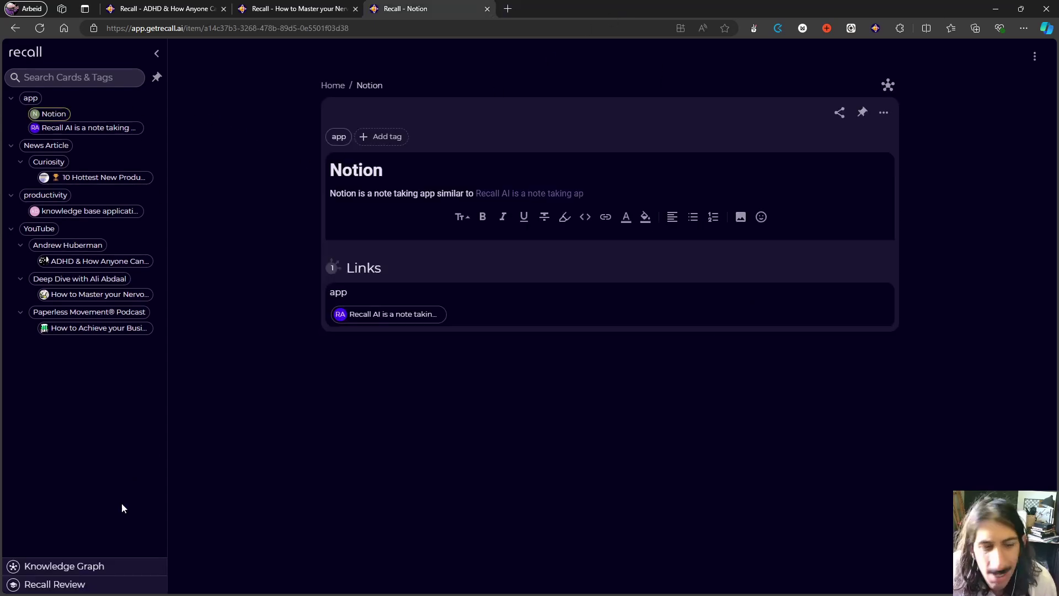
# Look over the knowledge graph of all saved cards, then return to the cards grid.
pyautogui.click(47, 568)
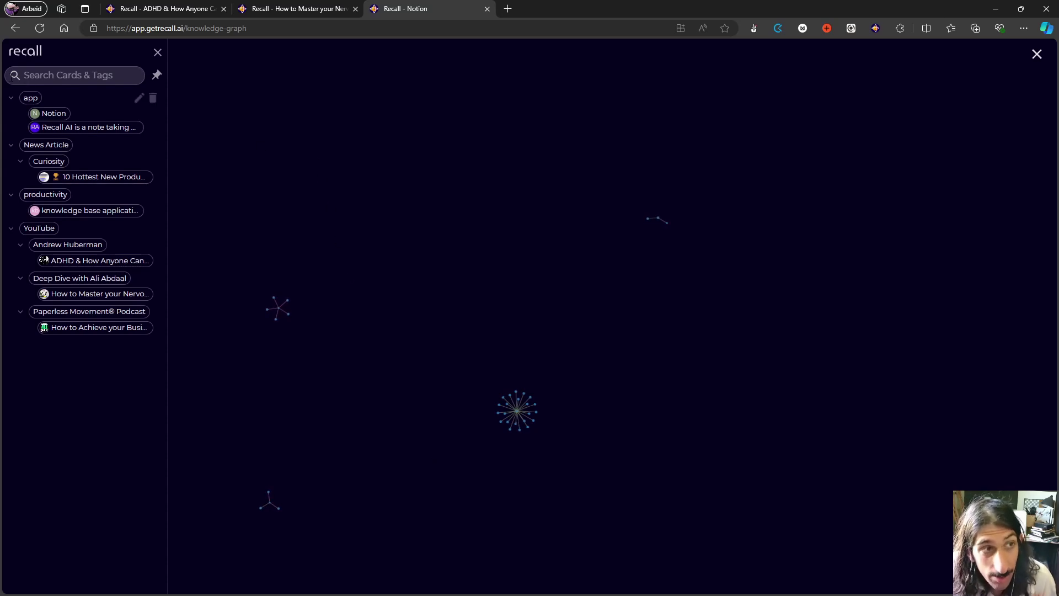
pyautogui.click(34, 53)
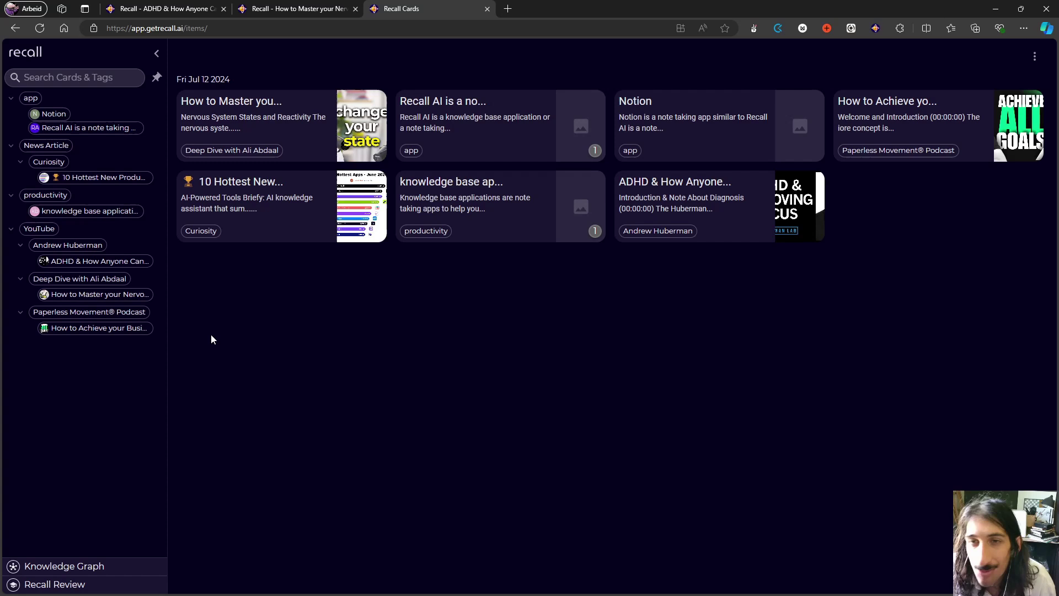
# Open the Recall Review spaced-repetition page and scroll through its welcome explanation.
pyautogui.click(56, 587)
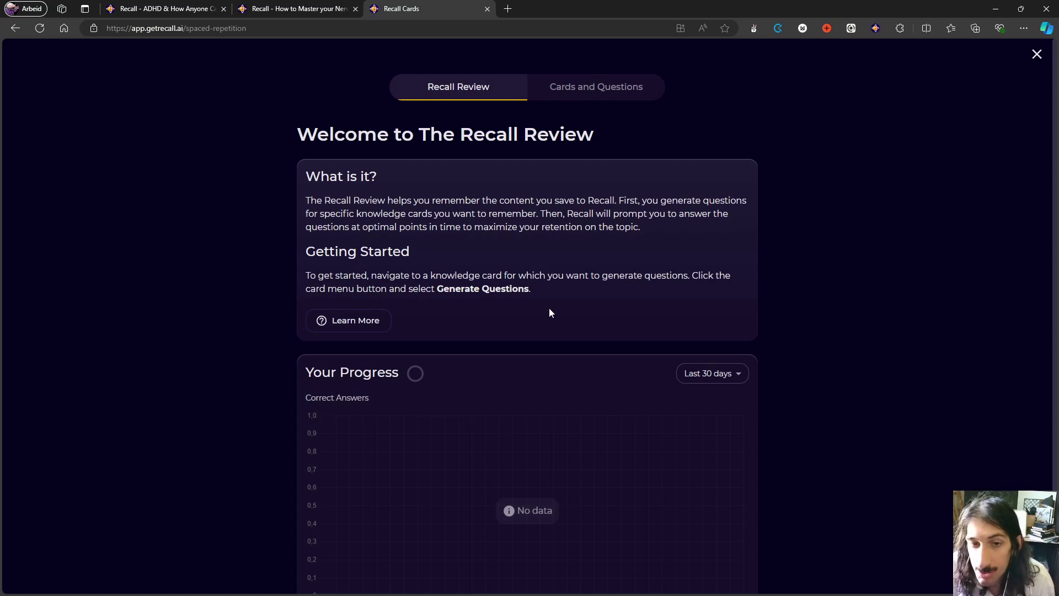
pyautogui.scroll(-1, 607, 282)
pyautogui.scroll(1, 856, 193)
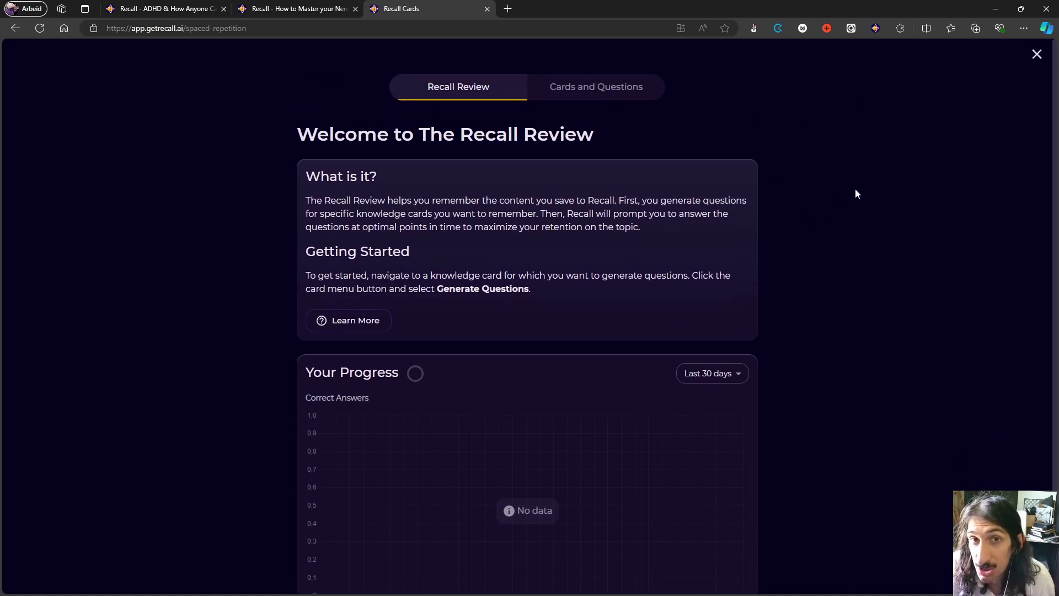
# Close the Recall Review overlay to get back to the seven saved cards.
pyautogui.click(1037, 54)
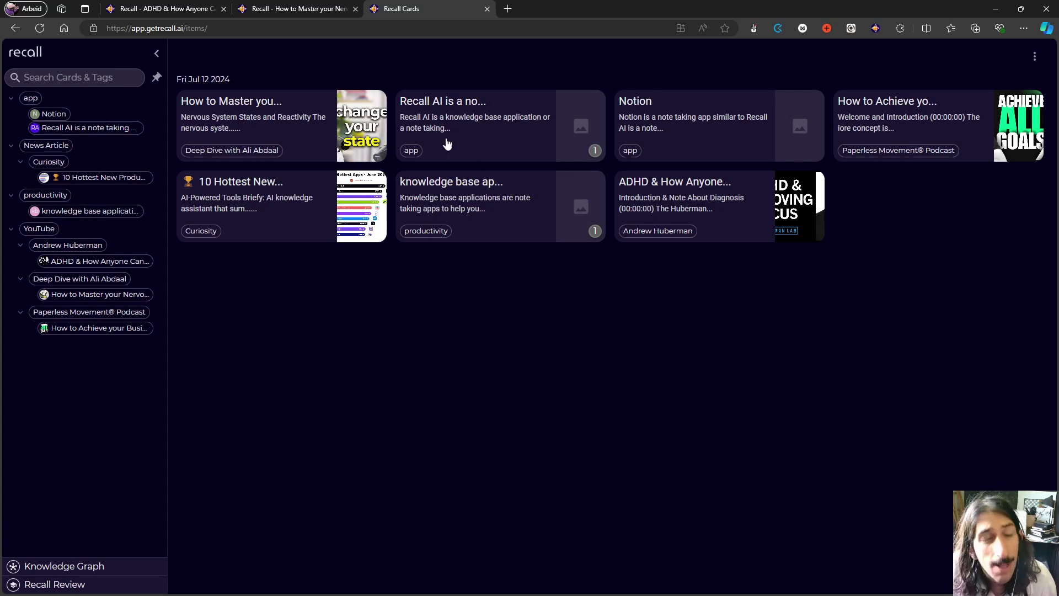
# Reread the nervous system video summary card, then launch the Recall browser extension.
pyautogui.click(296, 101)
pyautogui.scroll(-3, 597, 251)
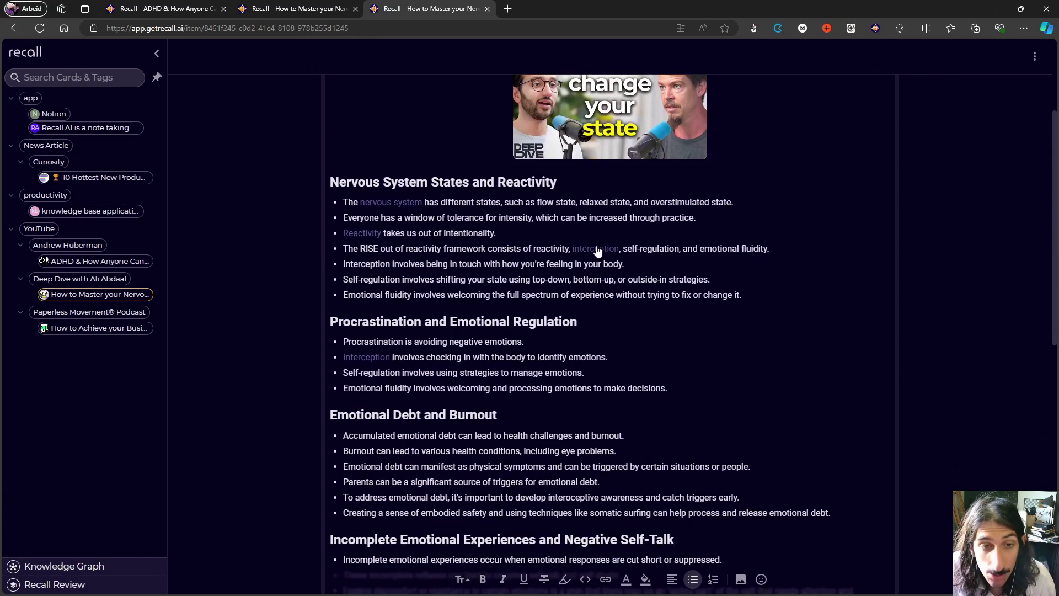
pyautogui.scroll(-7, 597, 251)
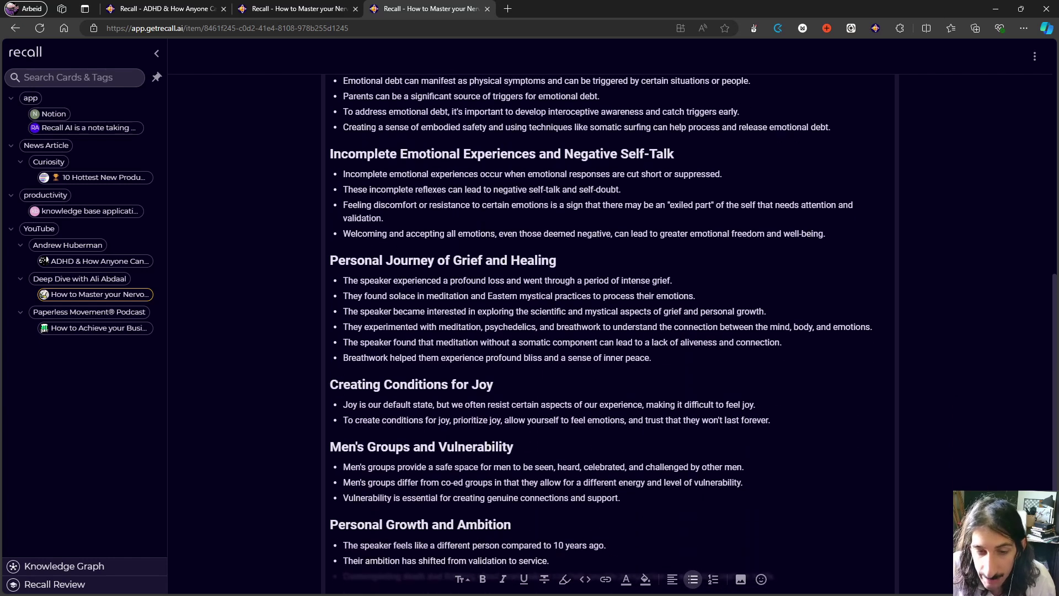
pyautogui.scroll(-4, 597, 251)
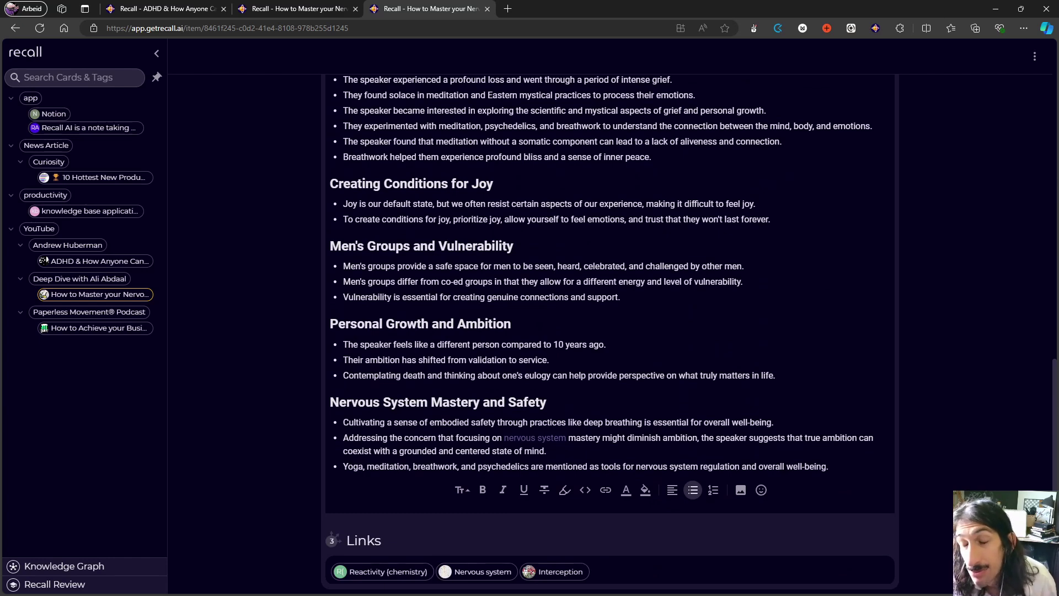
pyautogui.scroll(5, 610, 309)
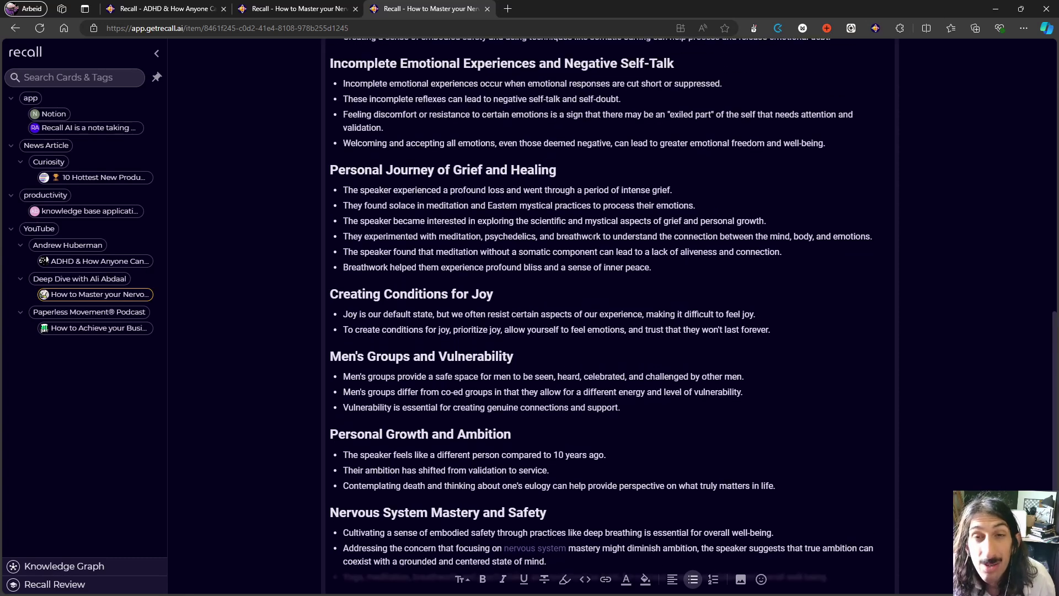
pyautogui.scroll(3, 610, 309)
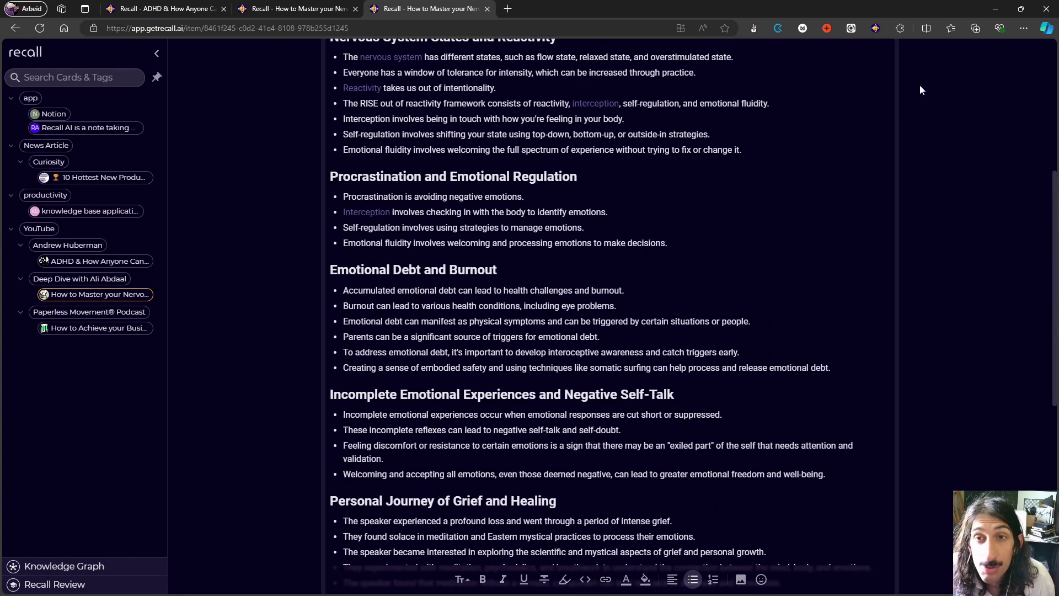
pyautogui.click(875, 28)
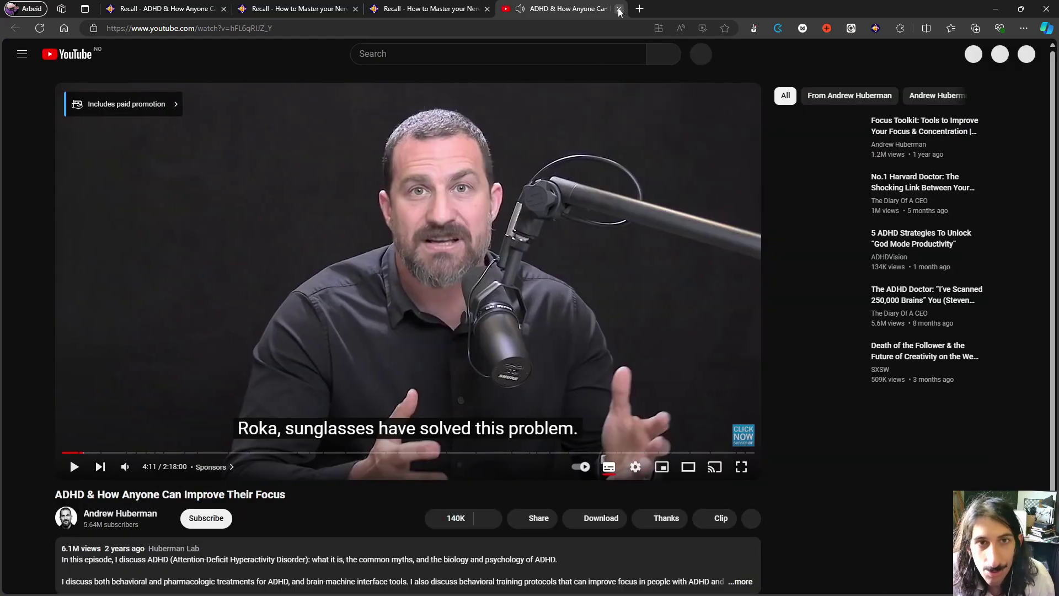
# Close the ADHD YouTube video and go to the vg.no news site in a new tab.
pyautogui.click(619, 10)
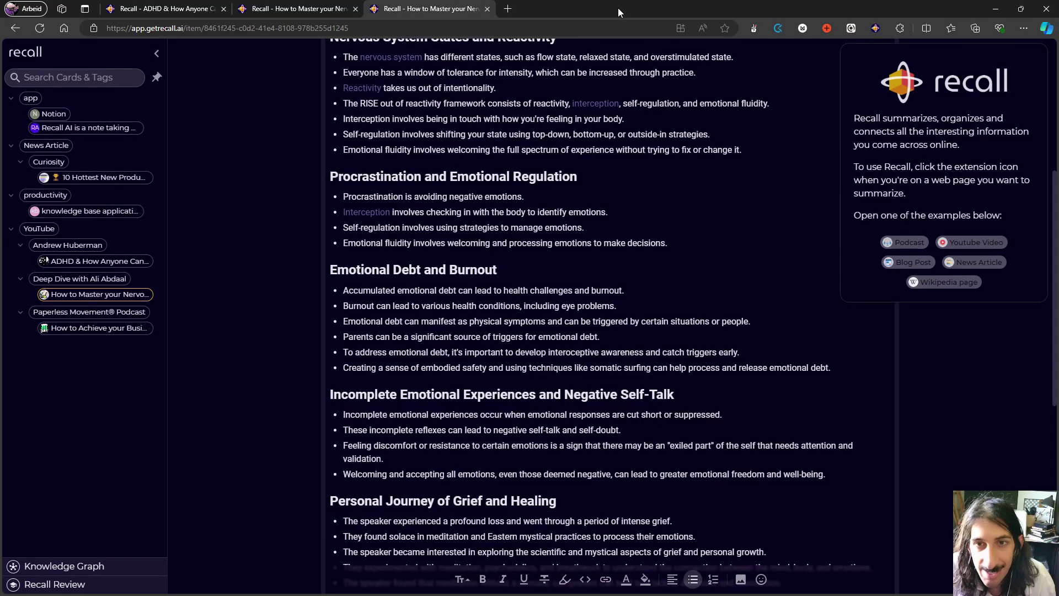
pyautogui.click(508, 9)
pyautogui.write('vg')
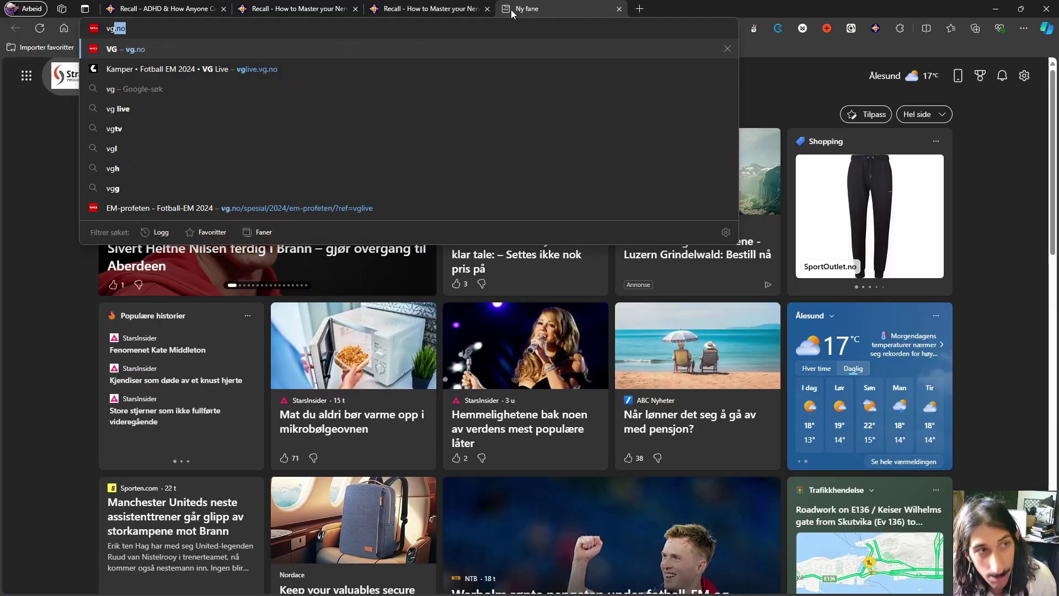
pyautogui.press('Return')
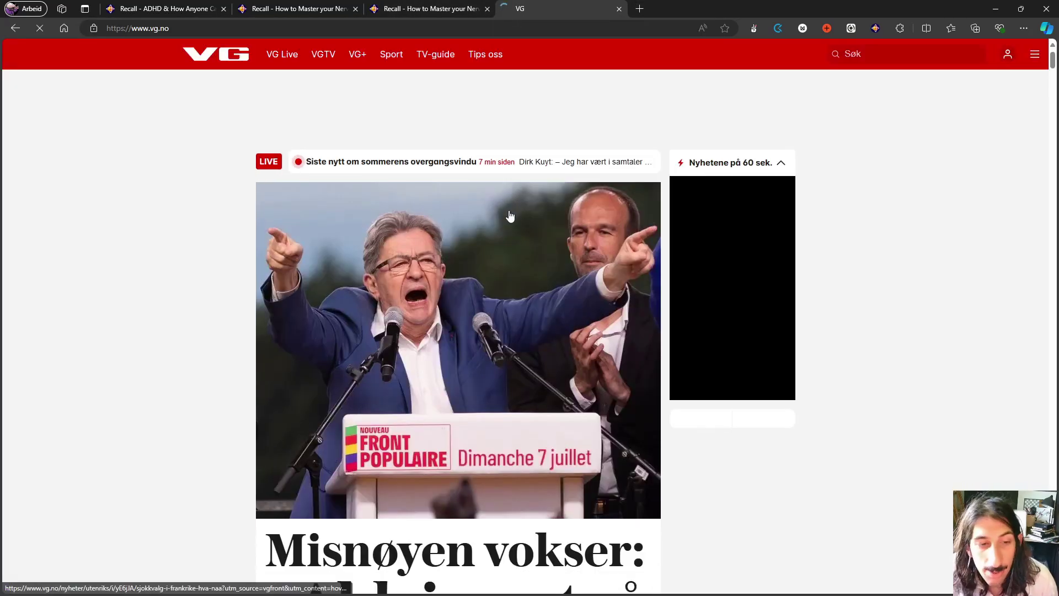
# Open VG's lead French election article and bring up Recall's summary panel for it.
pyautogui.scroll(-5, 522, 225)
pyautogui.scroll(-2, 521, 225)
pyautogui.click(476, 208)
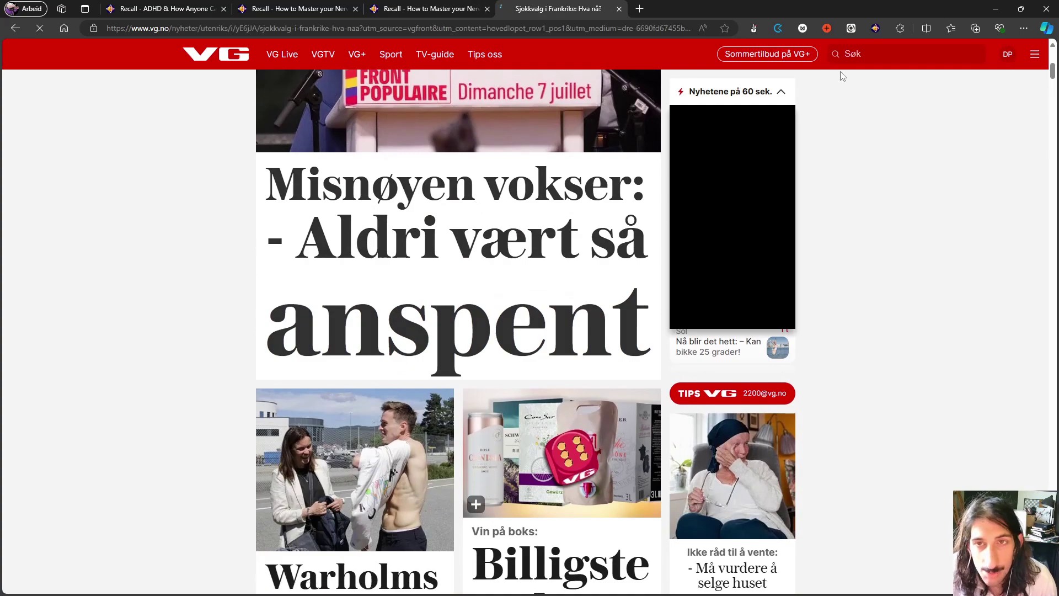
pyautogui.click(877, 28)
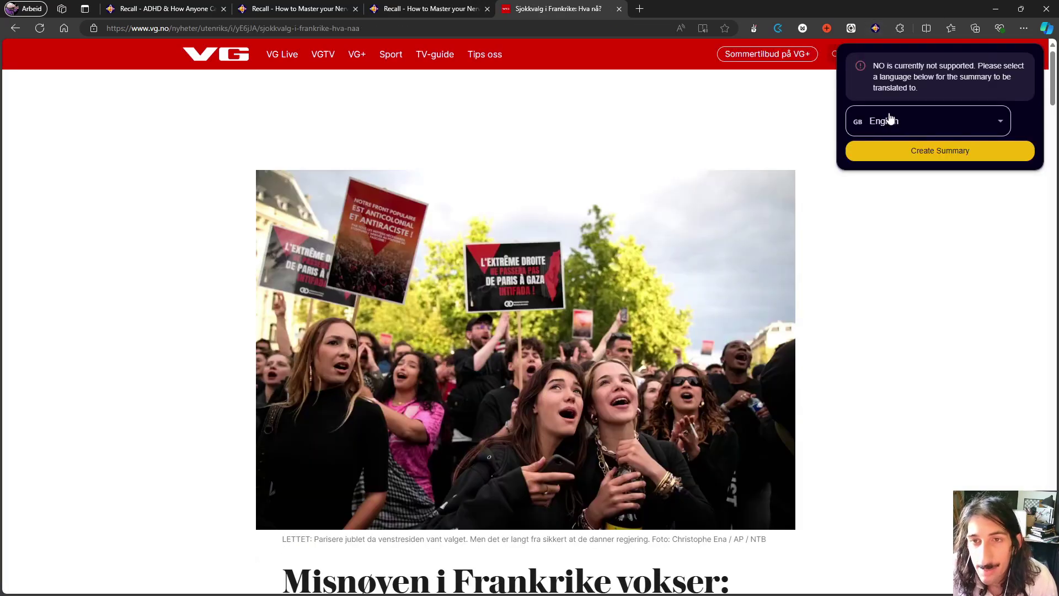
# Create an English summary of the VG article, review it, then open Recall's Upgrade pricing page.
pyautogui.click(938, 120)
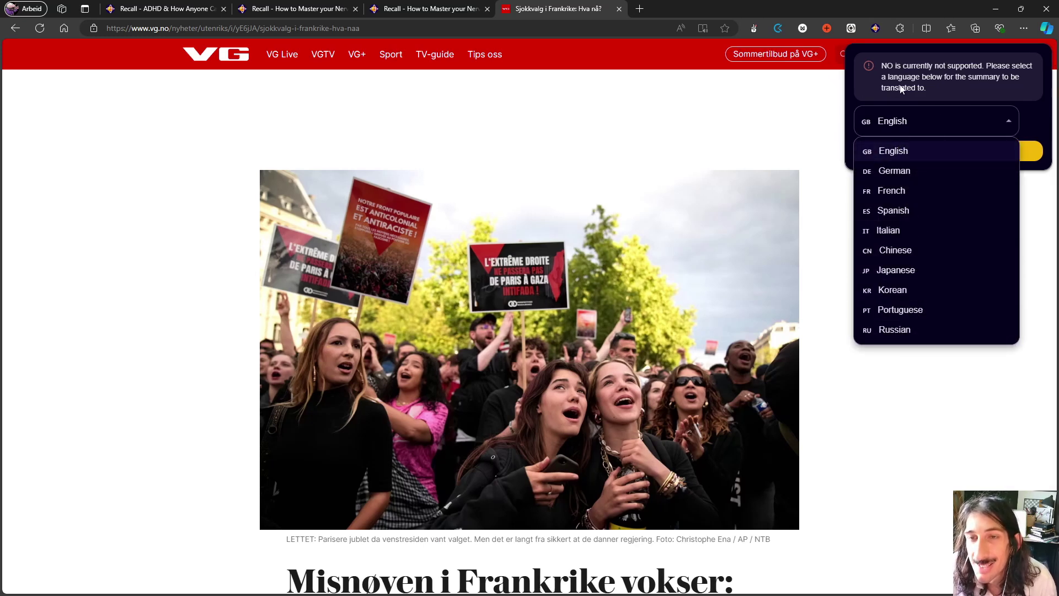
pyautogui.click(905, 159)
pyautogui.click(924, 148)
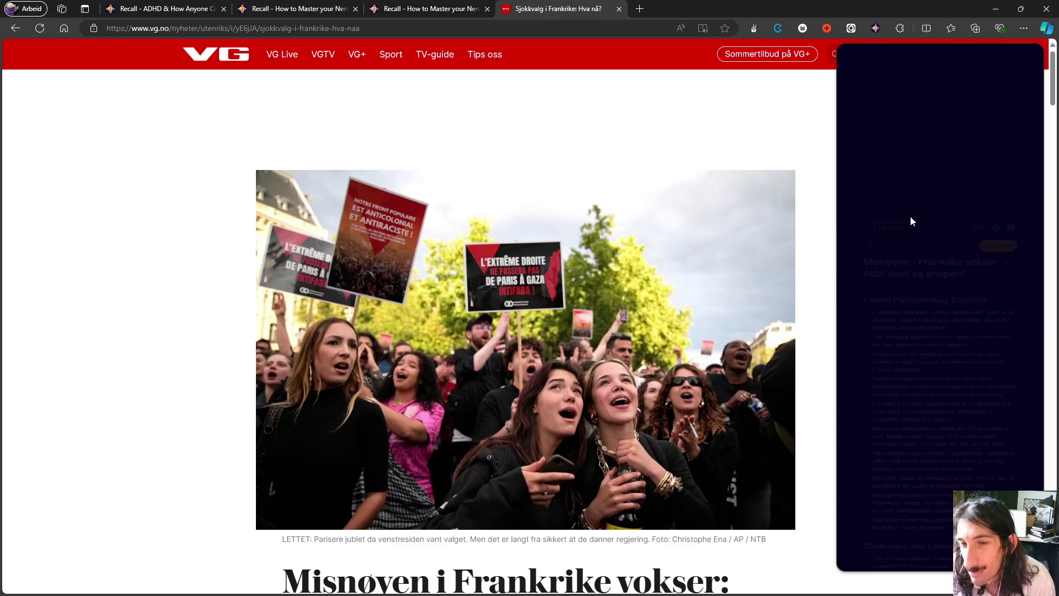
pyautogui.scroll(-3, 922, 216)
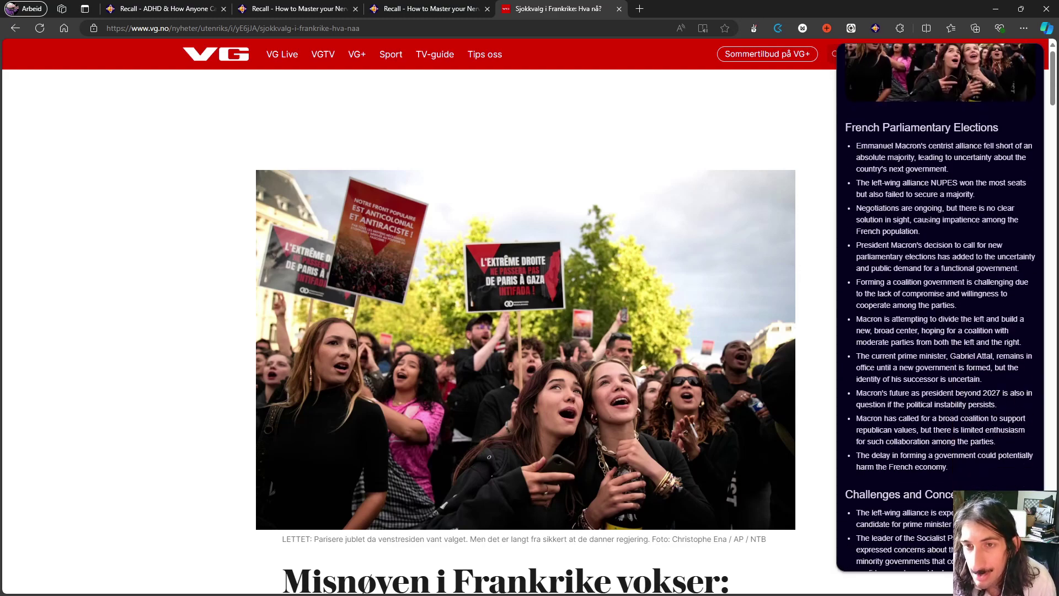
pyautogui.scroll(3, 934, 220)
pyautogui.click(892, 62)
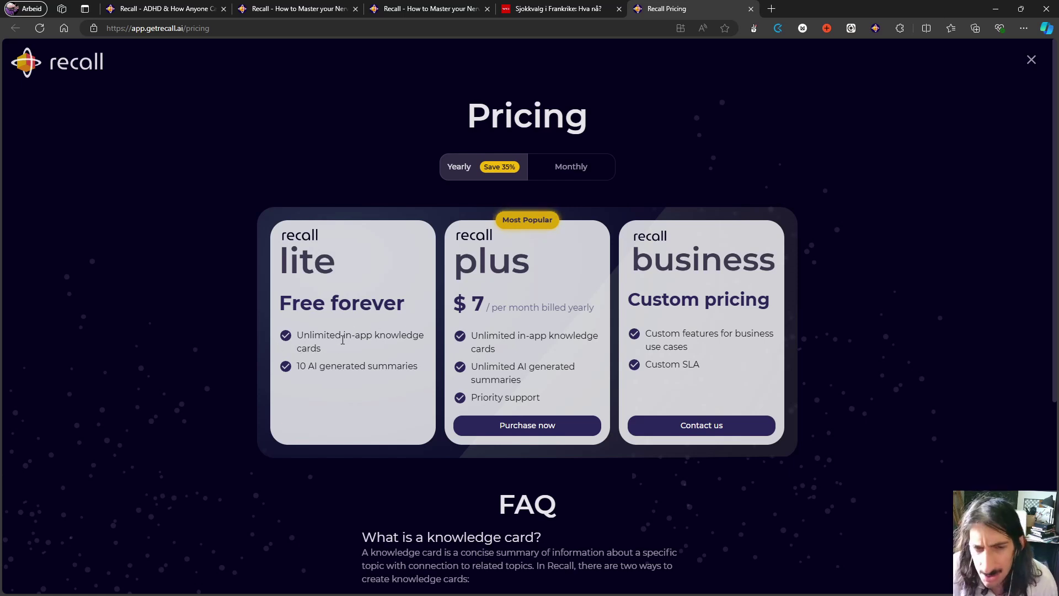
# Switch the pricing to monthly billing so the plus plan reads $10 per month.
pyautogui.click(587, 171)
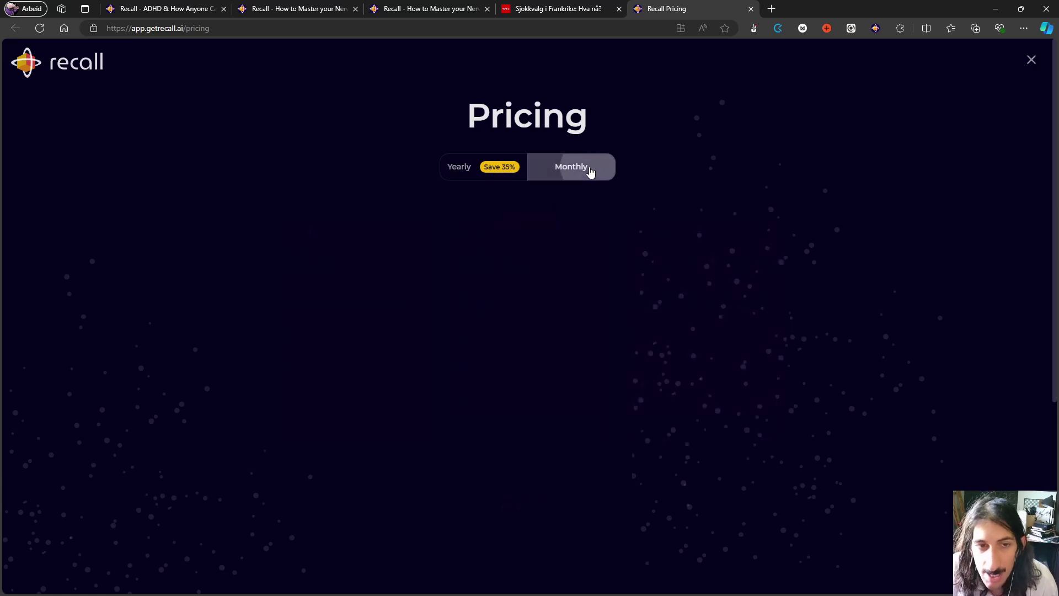